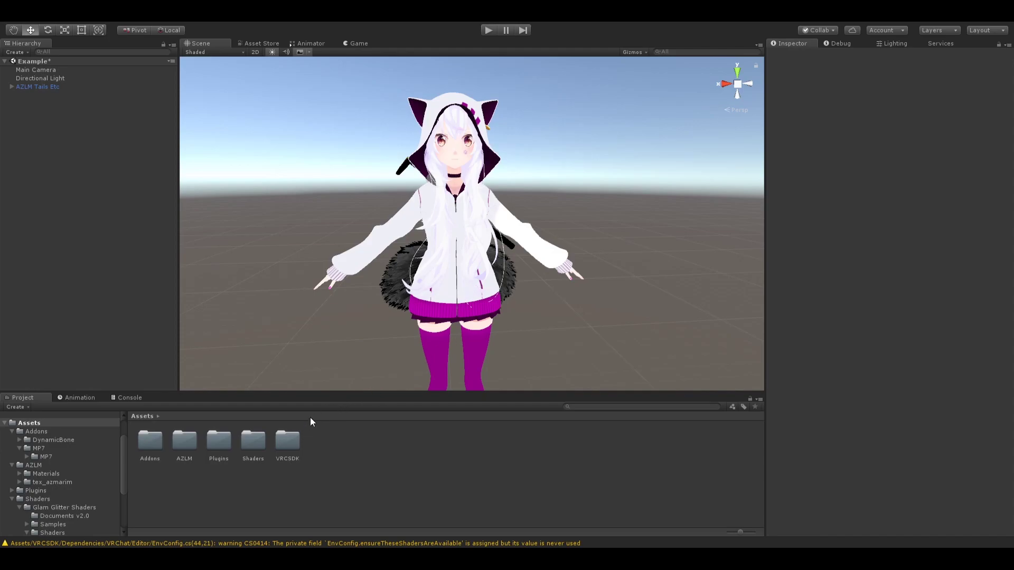
- Look through the project's top-level asset folders, including the contents of Addons, and view the avatar in the scene
left_click(287, 444)
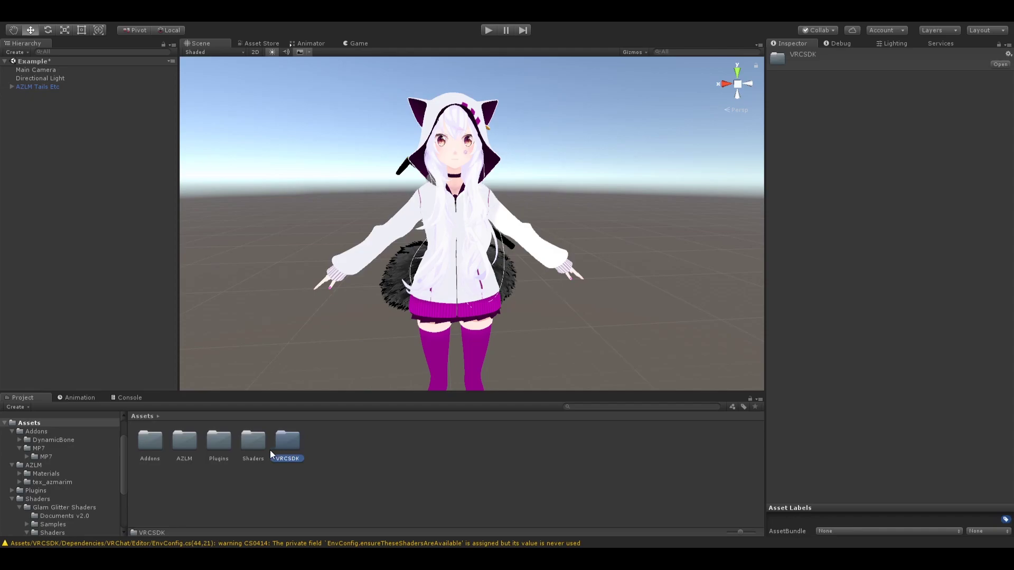
left_click(252, 447)
left_click(189, 445)
double_click(149, 443)
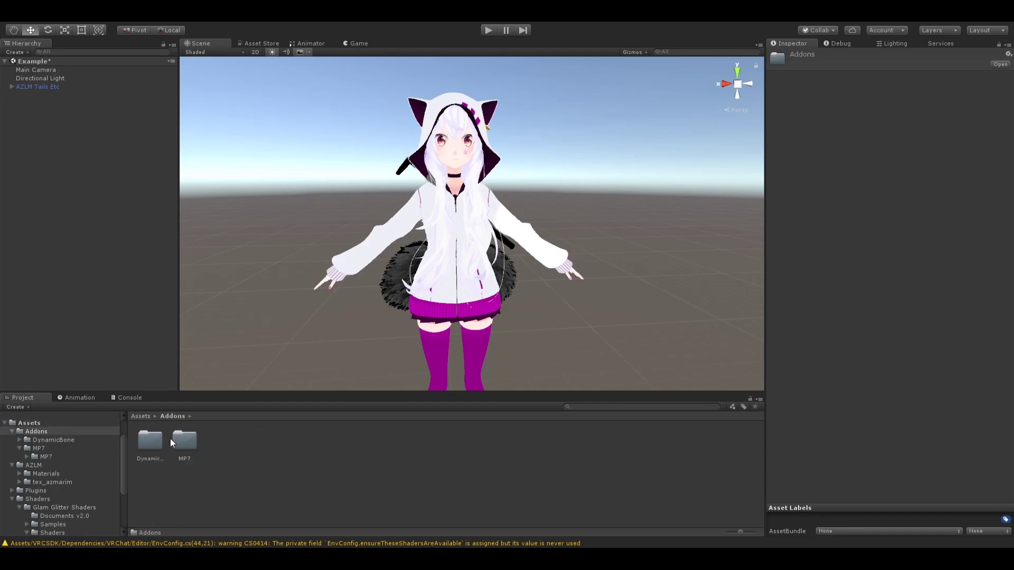
right_click_drag(322, 295, 409, 302)
mouse_move(409, 302)
middle_mouse_down()
mouse_move(449, 303)
mouse_move(408, 302)
middle_mouse_up()
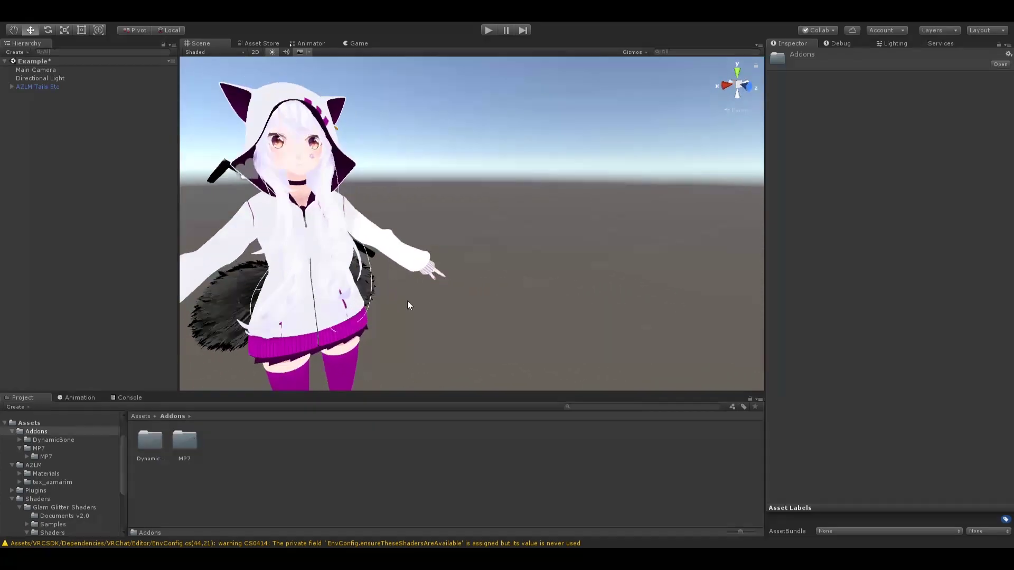
left_click_drag(407, 302, 257, 407, "alt")
left_click(141, 417)
scroll(335, 356, "down", 2)
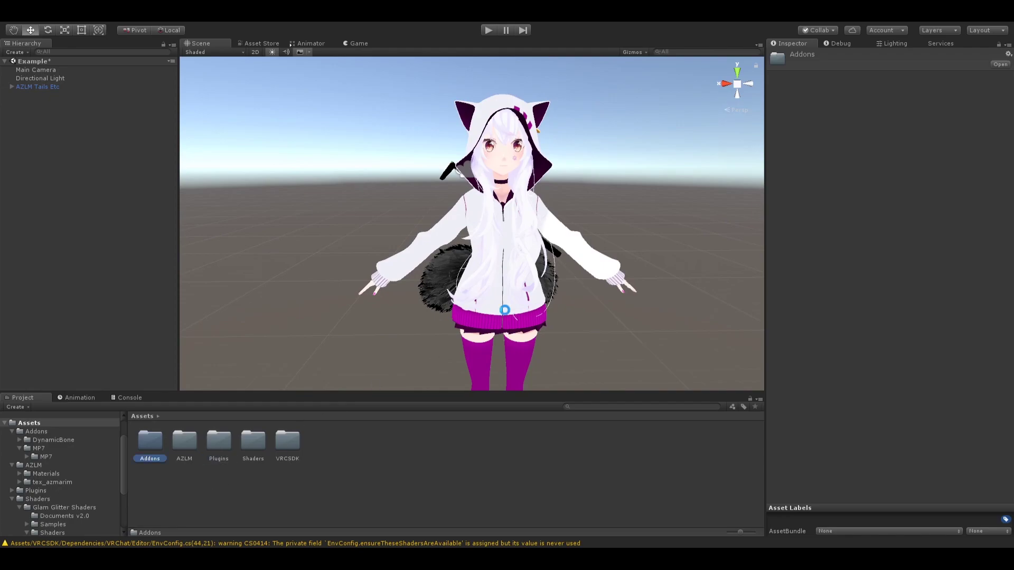
- Open the Addons folder and examine the Atomikku, GestureManager and VRC LABS folders in it
double_click(154, 445)
left_click(158, 443)
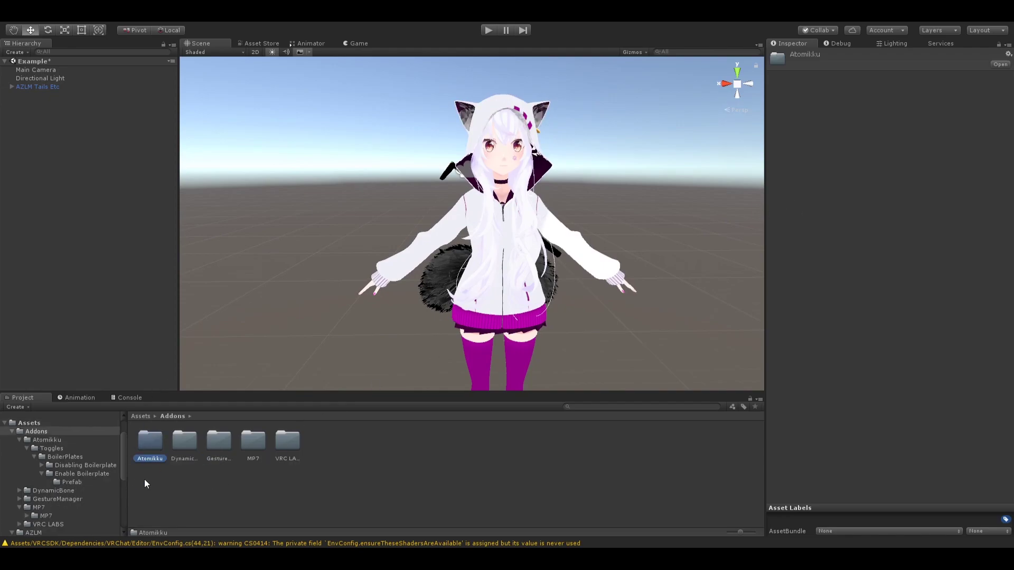
left_click(211, 449)
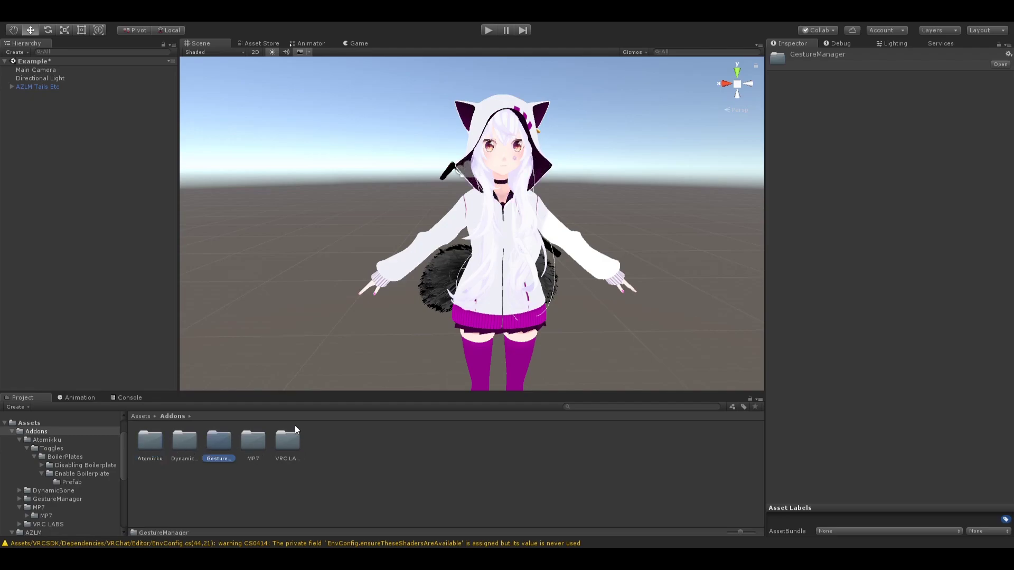
left_click(290, 442)
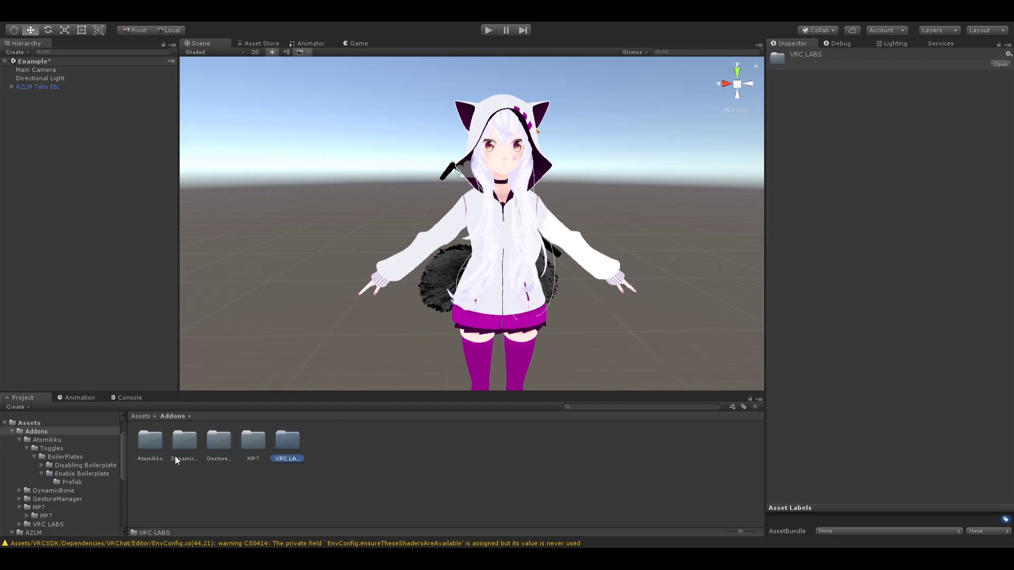
left_click(211, 444)
left_click(303, 438)
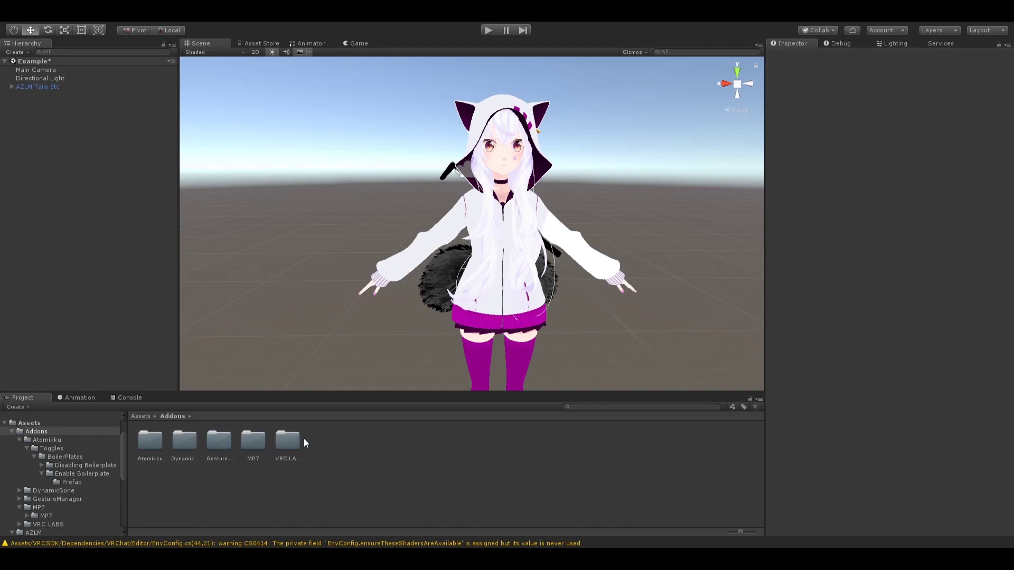
left_click(297, 443)
left_click(153, 449)
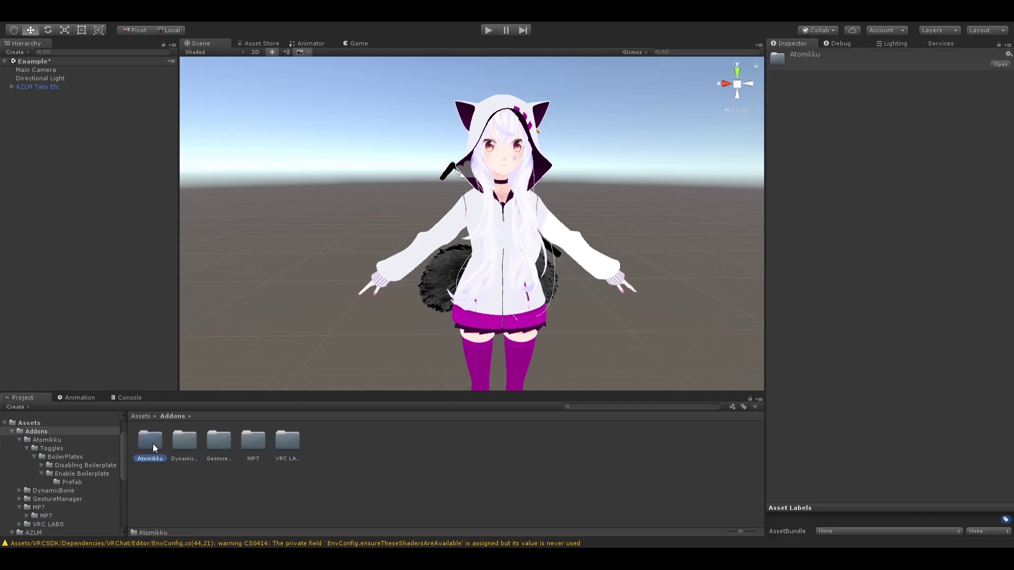
- Open the Prefab folder inside Atomikku's Toggles, BoilerPlates, Enable Boilerplate folder while keeping the avatar's scene view in front
double_click(153, 448)
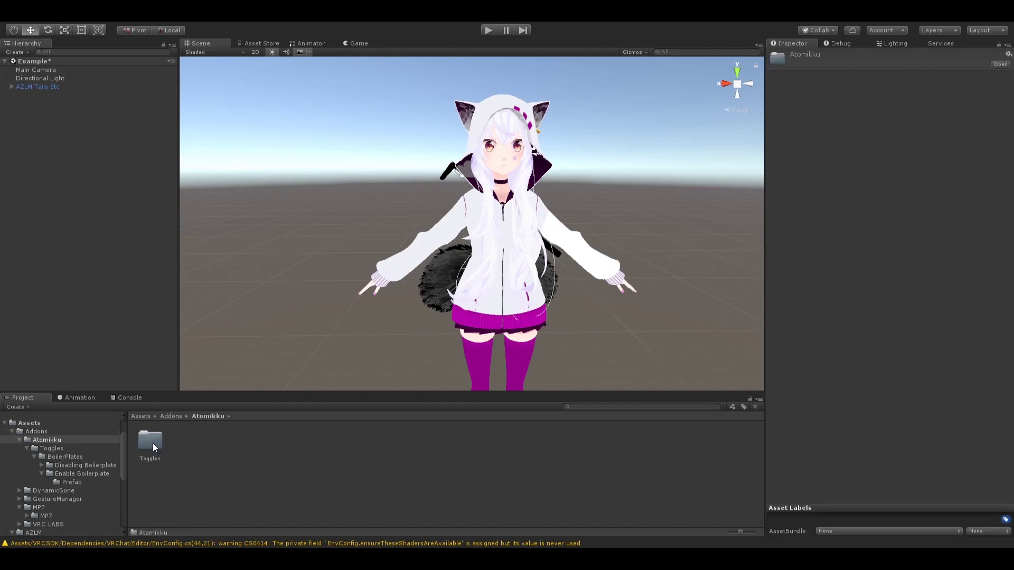
double_click(153, 443)
double_click(159, 448)
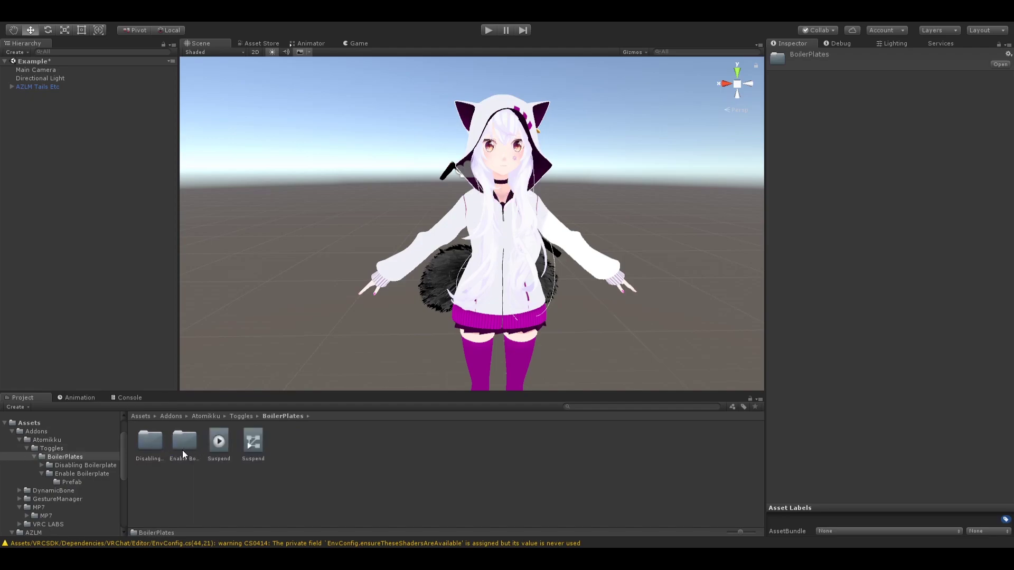
left_click_drag(357, 255, 432, 199, "alt")
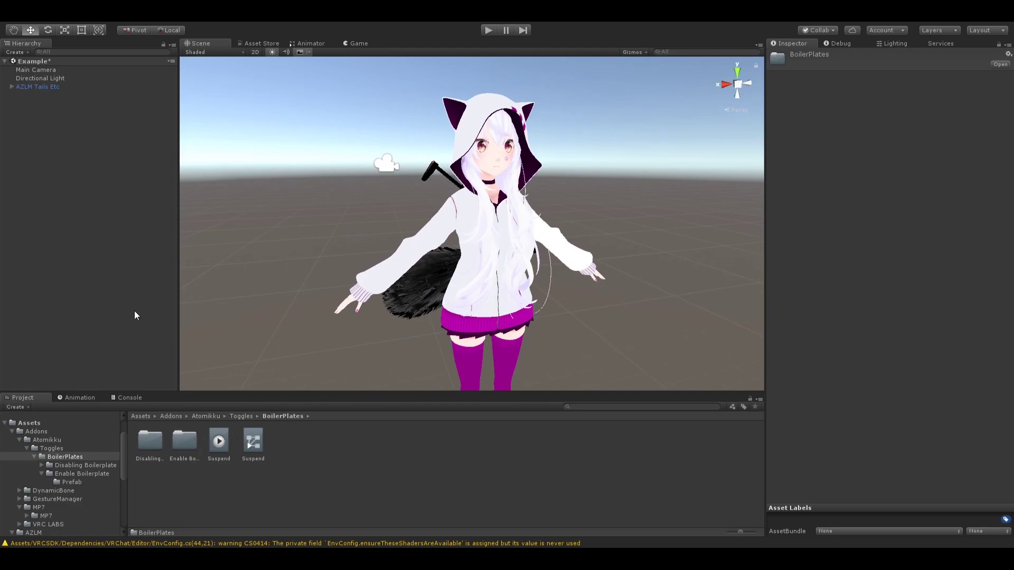
double_click(181, 446)
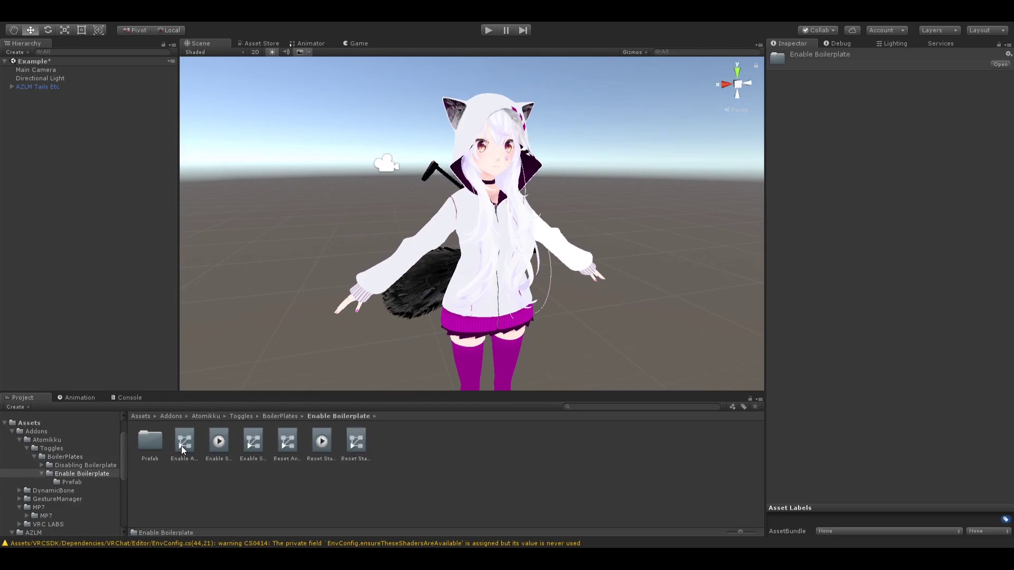
double_click(181, 446)
left_click(170, 495)
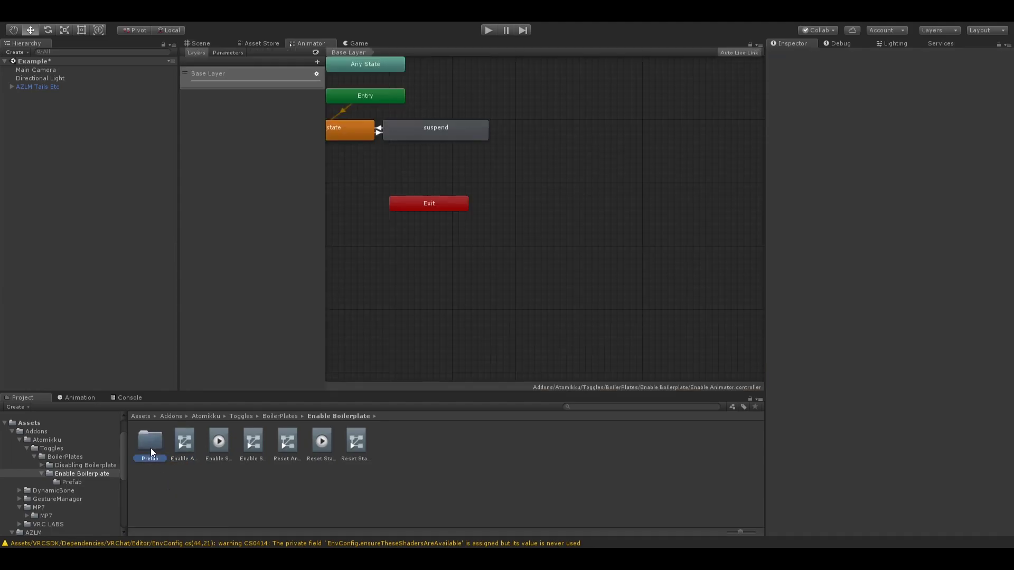
double_click(151, 443)
left_click(201, 42)
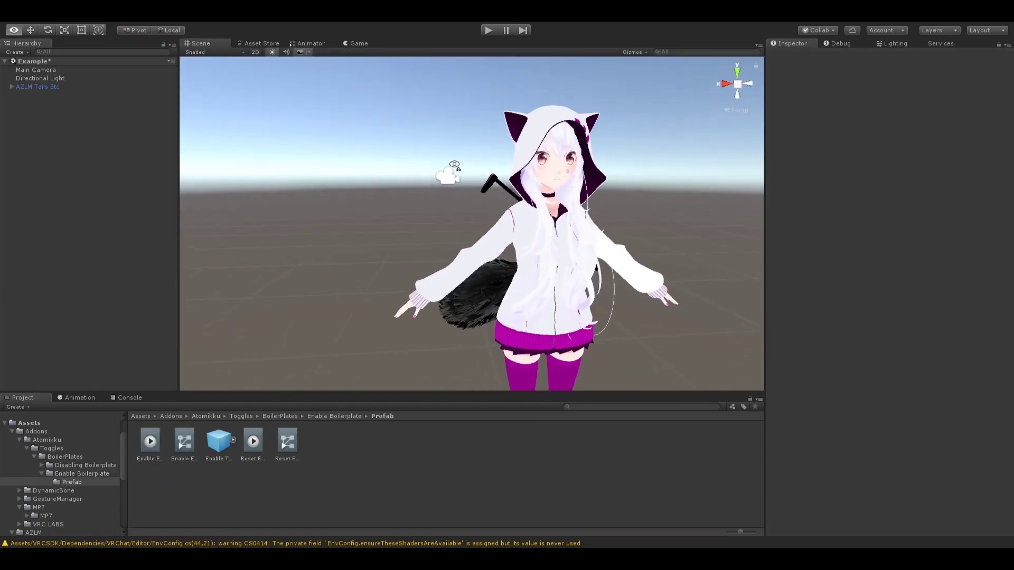
- Expand the avatar's armature to the Chest bone and add the Enable Toggle prefab as its child
right_click_drag(454, 164, 453, 161)
middle_click_drag(452, 162, 404, 170)
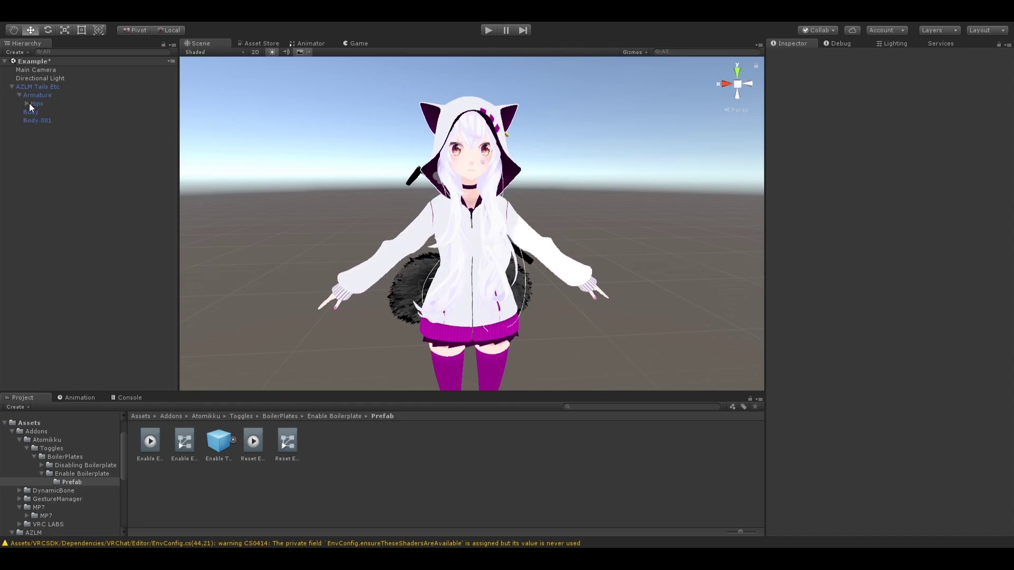
left_click(27, 104)
left_click(35, 137)
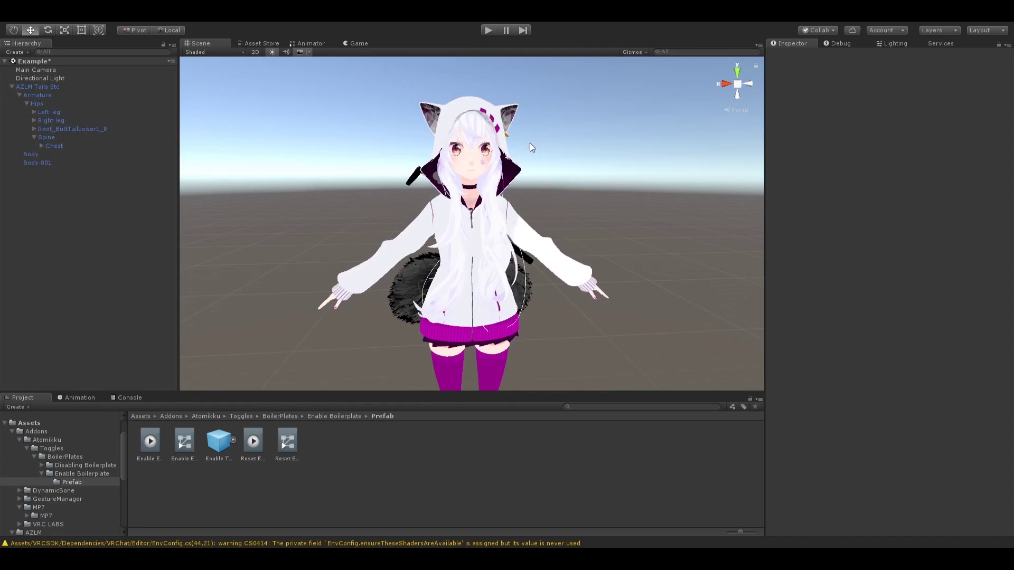
left_click(42, 146)
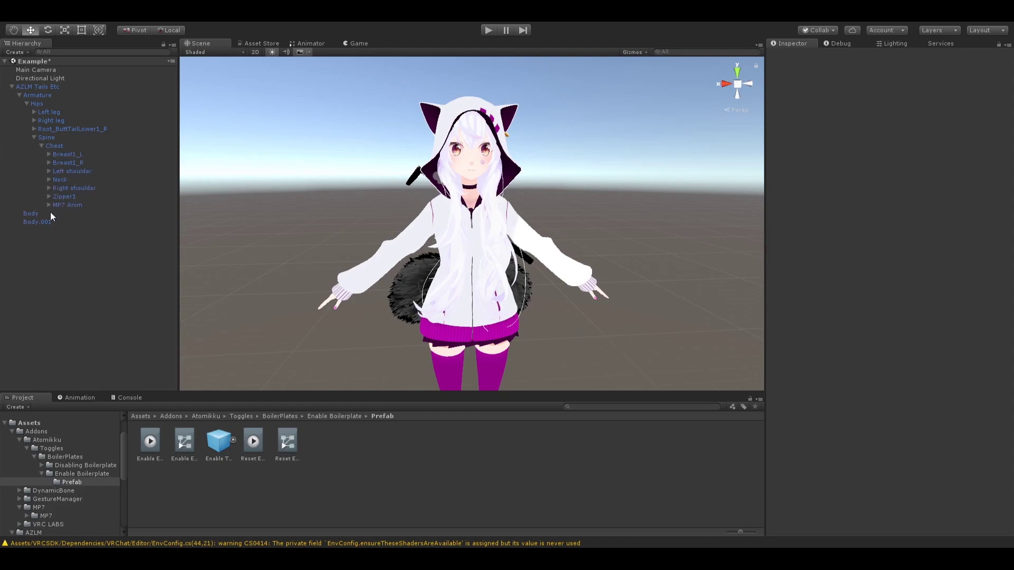
left_click_drag(102, 272, 68, 203)
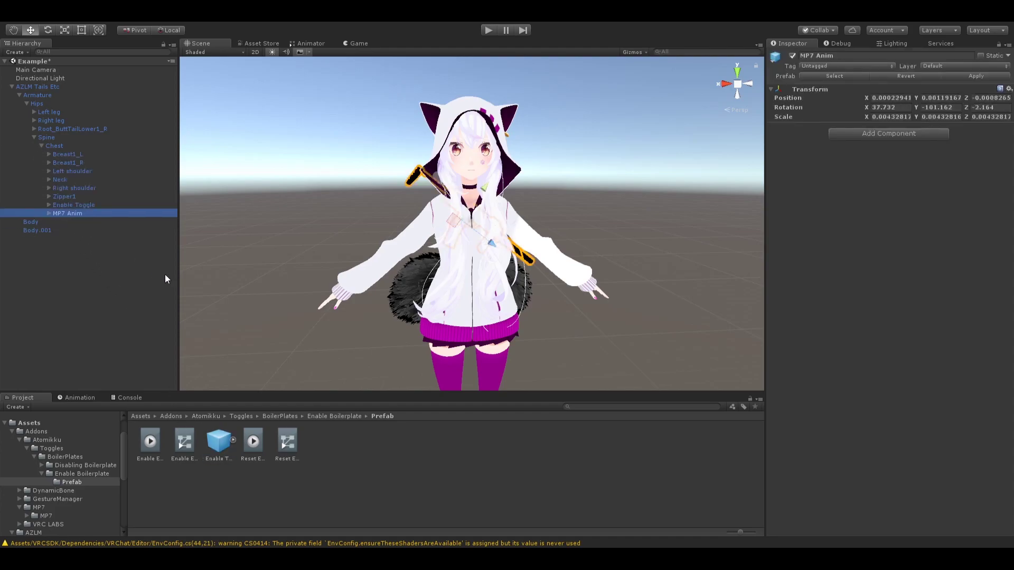
- Move the MP7 Anim object into the Container of Enable Toggle and delete the Empty placeholder there
left_click(49, 205)
left_click(56, 214)
left_click(63, 221)
left_click(71, 230)
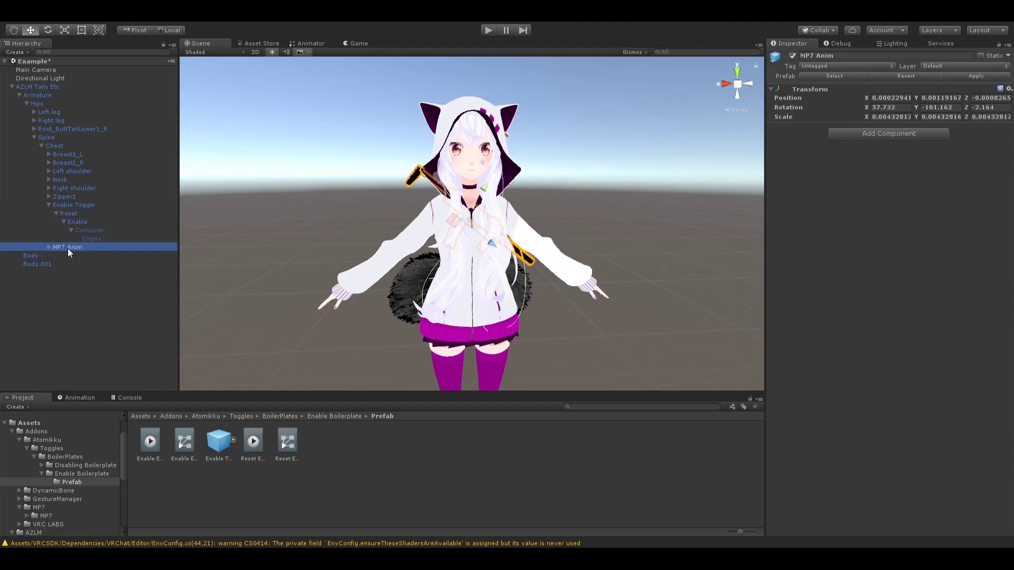
left_click_drag(67, 247, 100, 239)
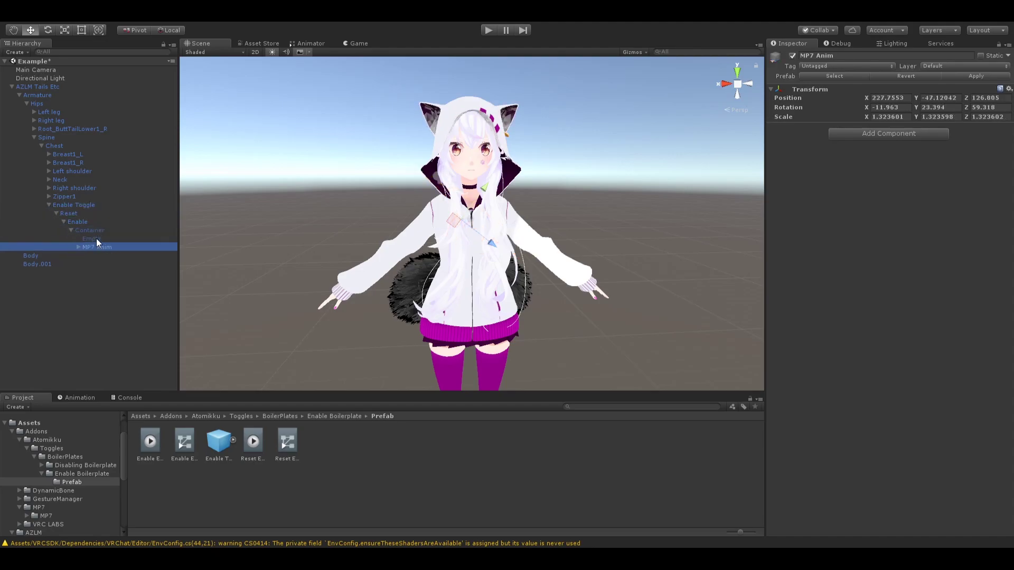
left_click(97, 239)
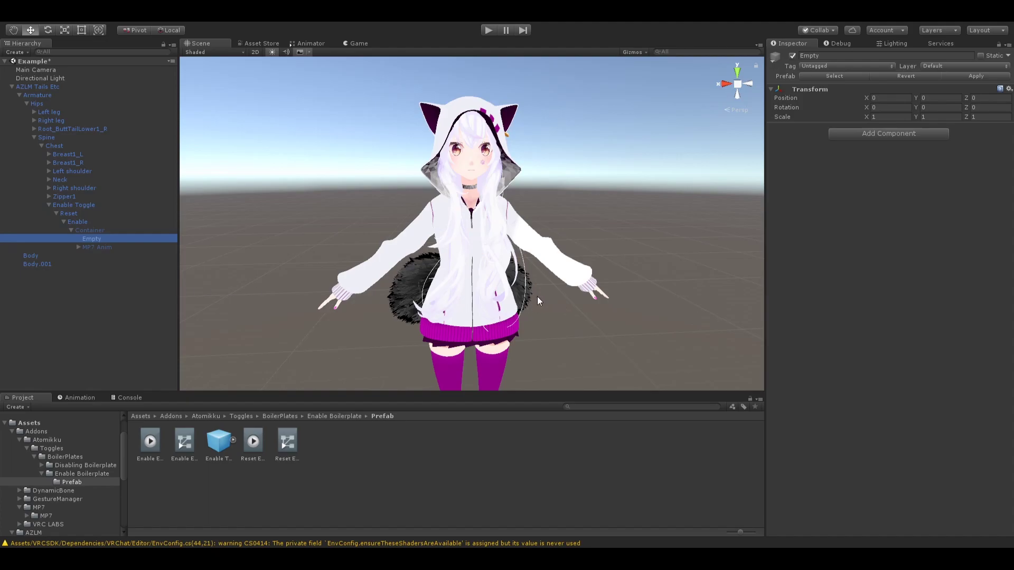
key("Delete")
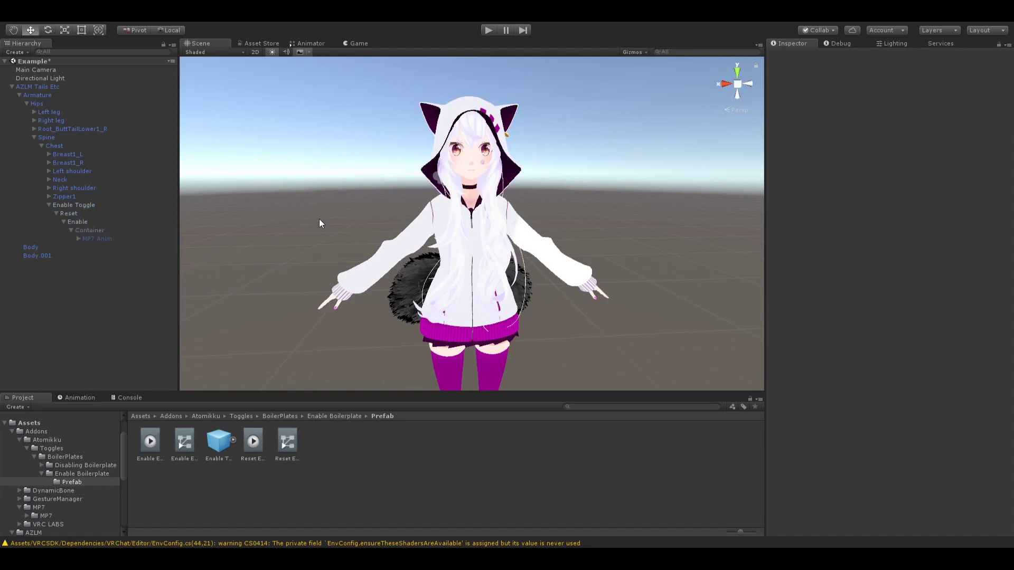
- Create a new folder named Gun Toggle inside the Prefab folder
left_click(163, 468)
left_click(353, 210)
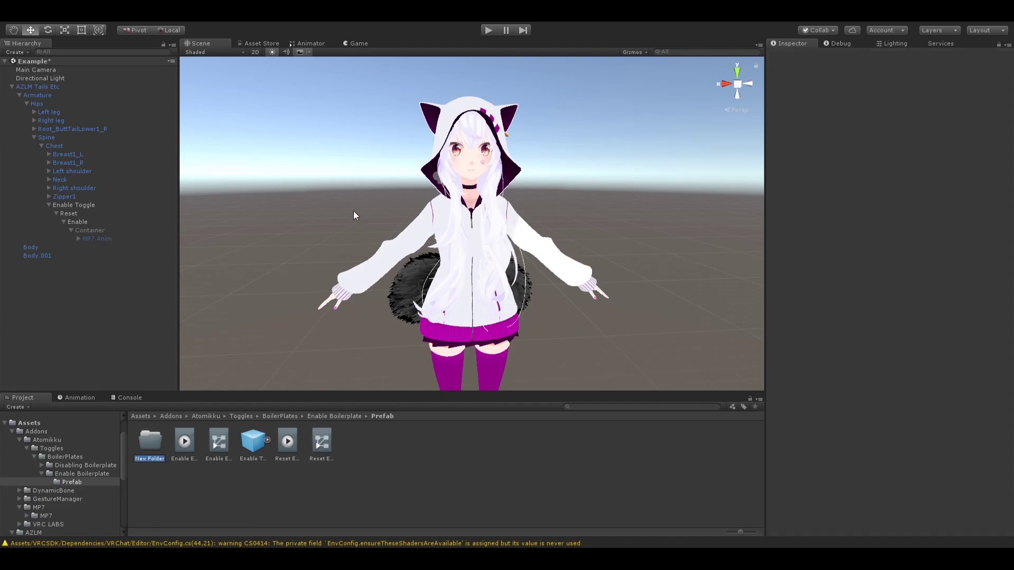
type("Gun Tog")
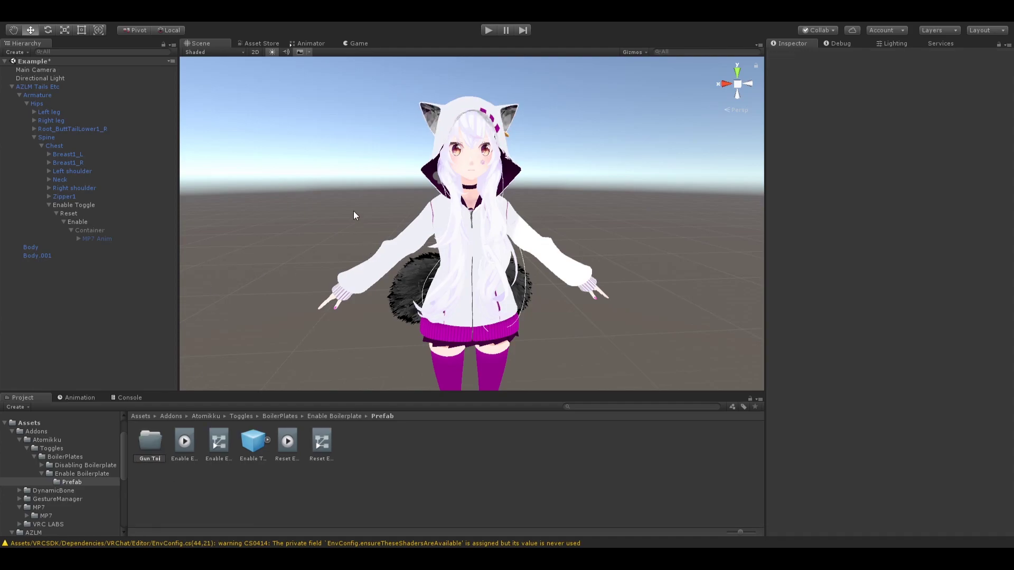
type("gle")
key("Return")
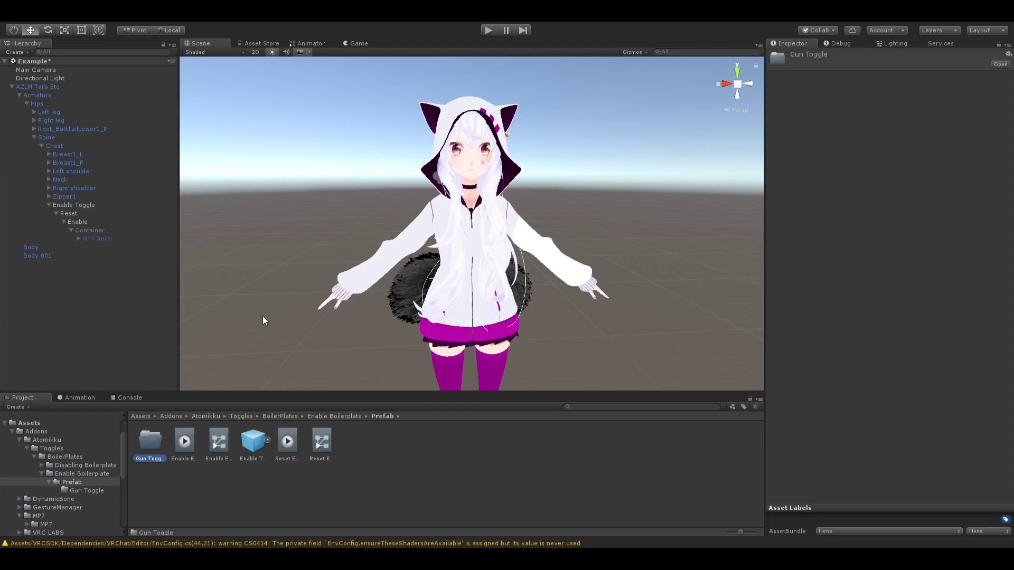
- Duplicate the Enable Emote and Reset Emote animation clips and move the copies into the Gun Toggle folder
left_click(185, 443)
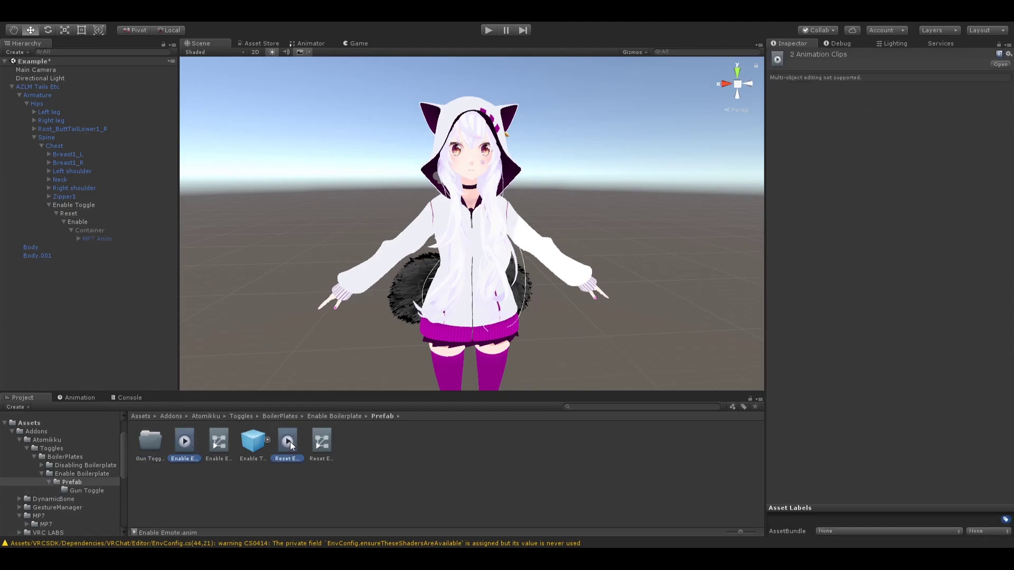
key("ctrl+d")
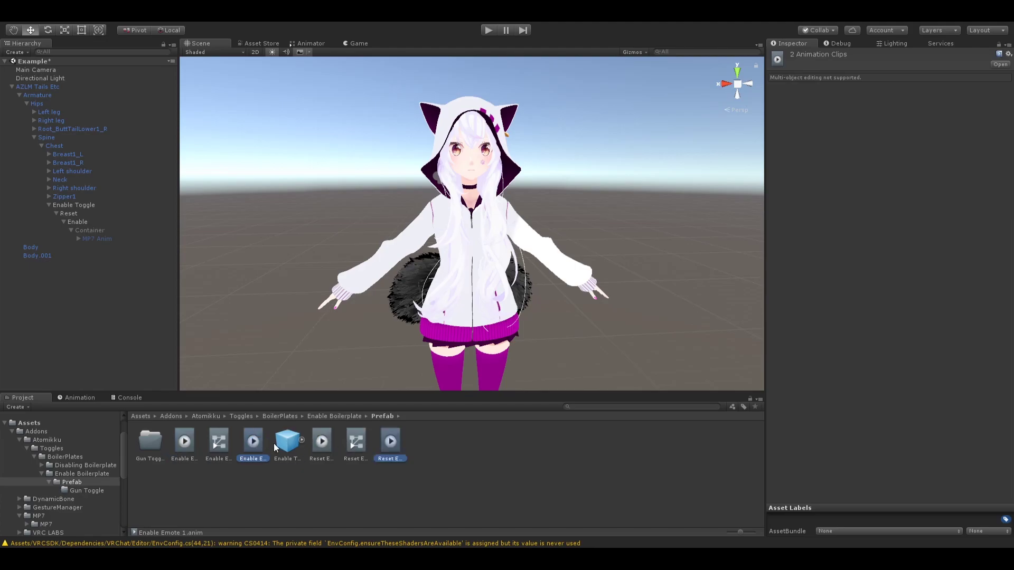
key("Delete")
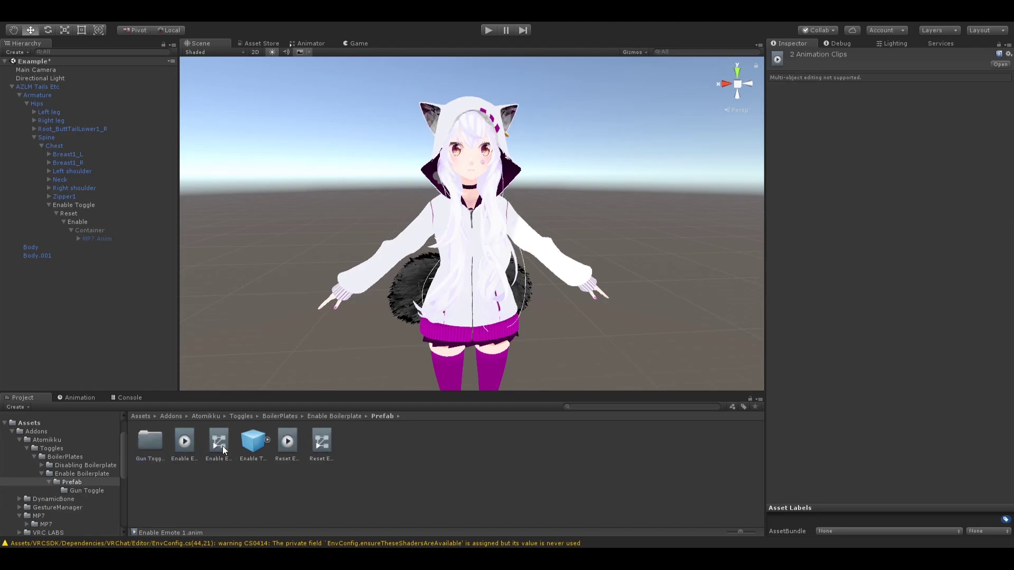
- Duplicate the Enable Emote and Reset Emote controllers and move the copies into the Gun Toggle folder
left_click(222, 446)
left_click(323, 446, "shift")
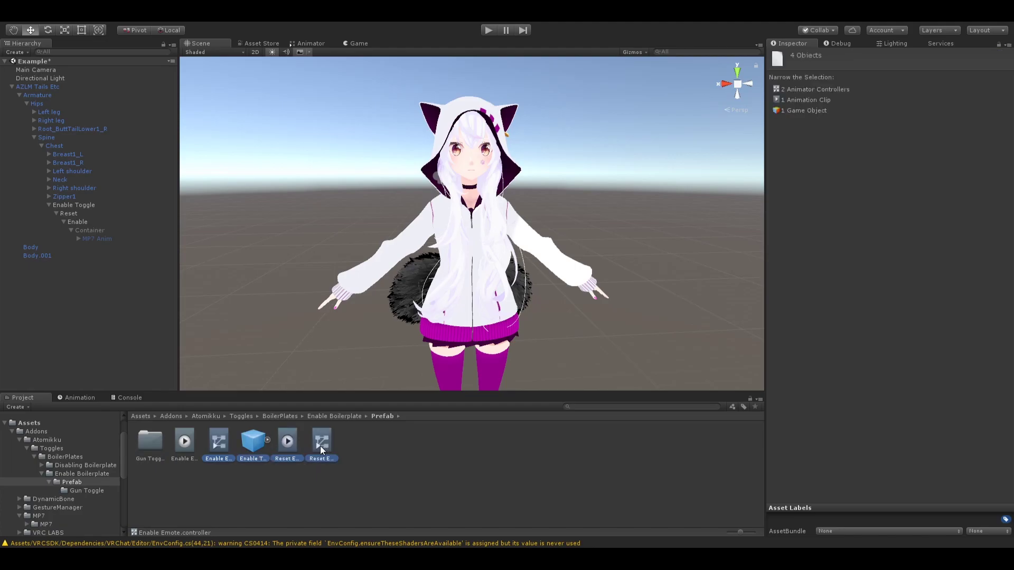
left_click(320, 446)
left_click(221, 445, "shift")
left_click(221, 445)
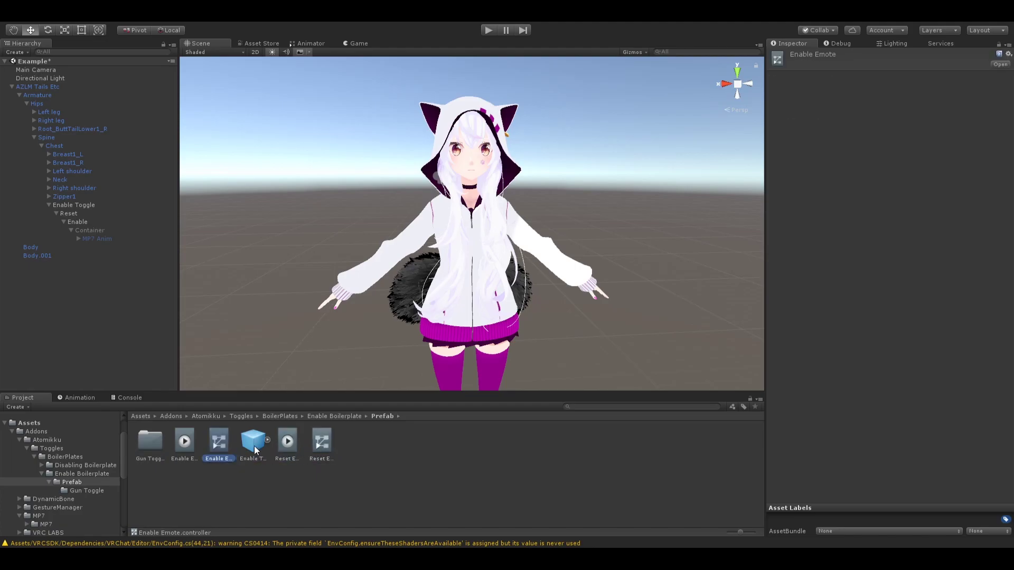
left_click(320, 448, "ctrl")
key("ctrl+d")
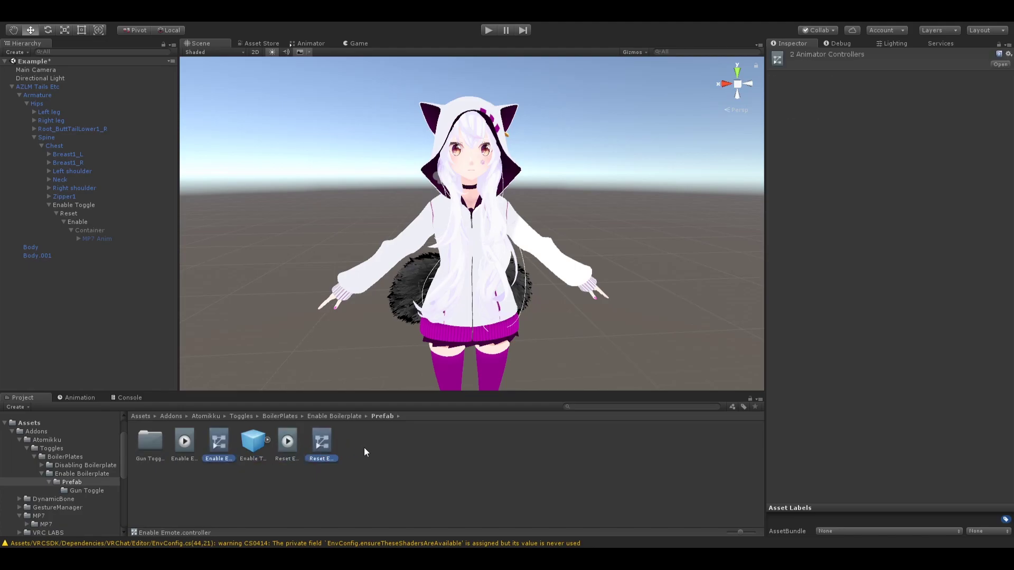
left_click_drag(250, 444, 150, 449)
- Open the Gun Toggle folder and rename the Enable Emote 1 controller as Enable Emote
double_click(147, 448)
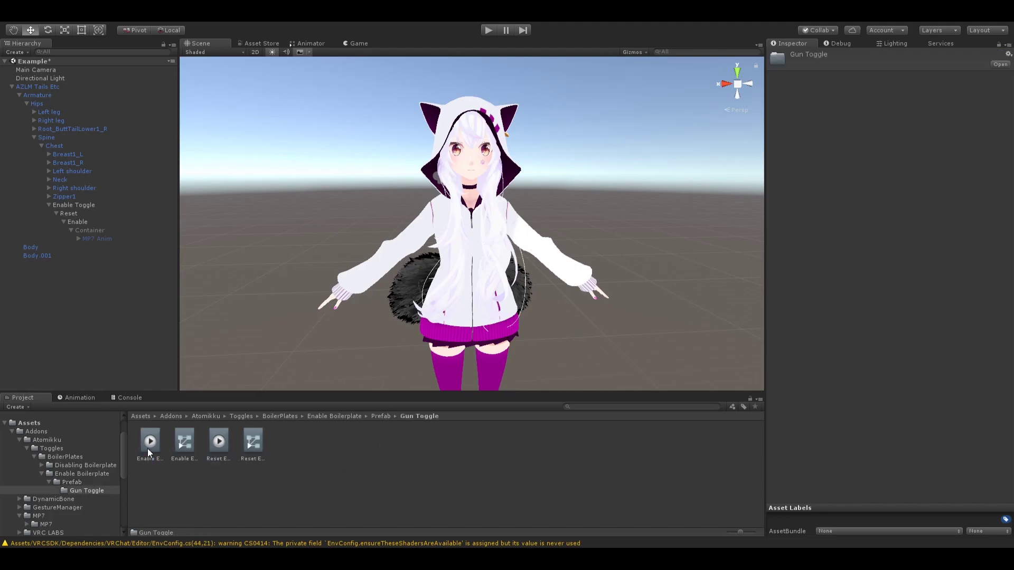
left_click(188, 456)
left_click(190, 458)
key("Right")
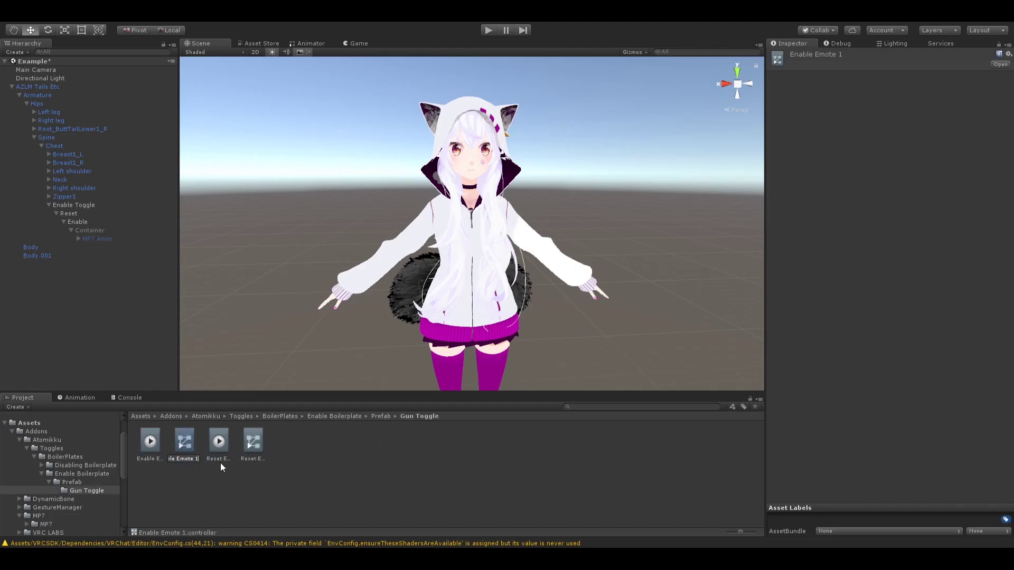
key("BackSpace")
key("BackSpace")
key("Return")
- Rename the Reset Emote 1 controller in the Gun Toggle folder as Reset Emote
left_click(255, 461)
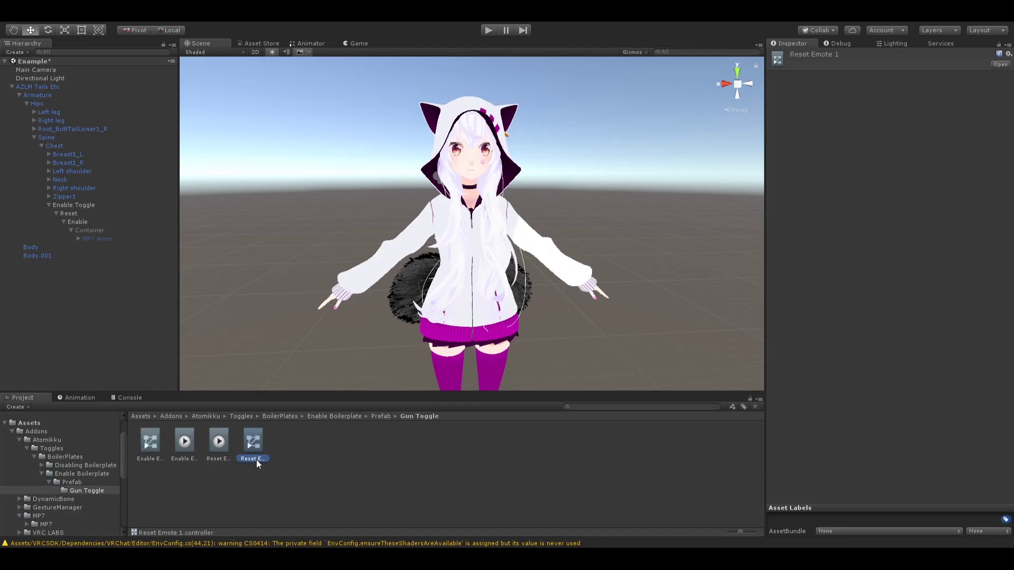
left_click(255, 459)
key("BackSpace")
key("BackSpace")
key("Return")
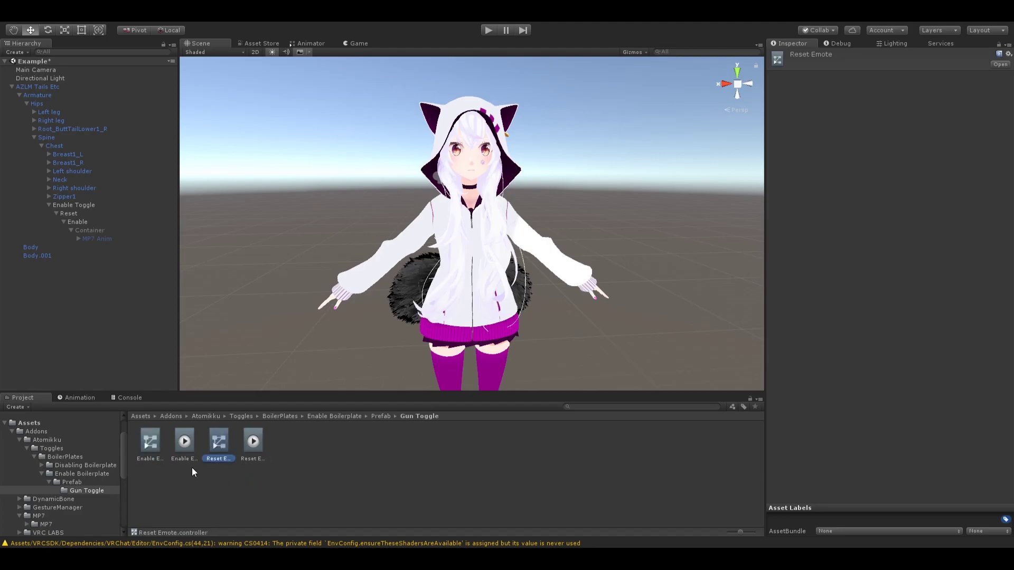
- Rename the Enable Emote 1 animation clip in the Gun Toggle folder as Gun Enable
left_click(187, 458)
left_click(189, 459)
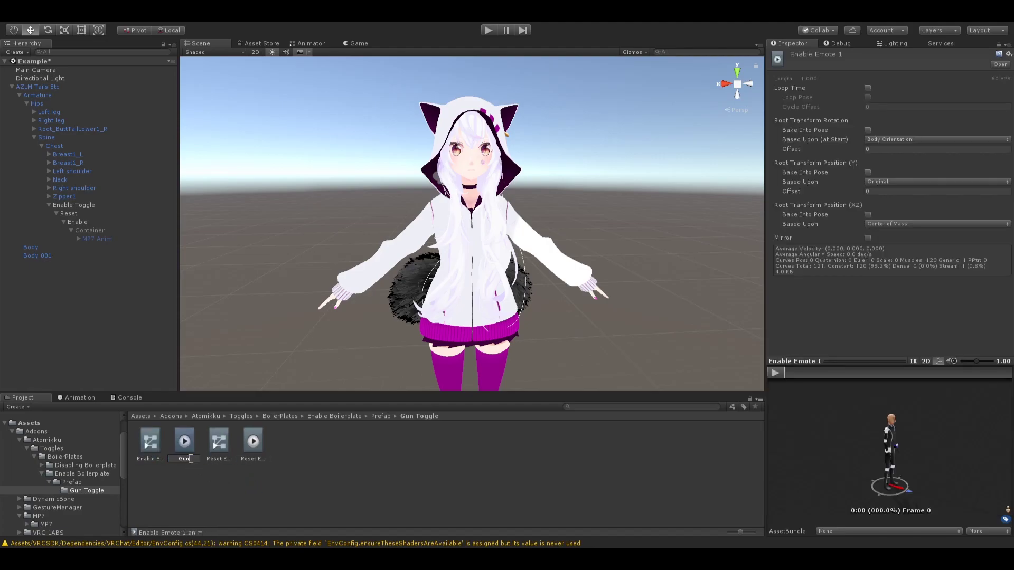
type("Gun Enable")
key("Return")
- Rename the Reset Emote 1 animation clip in the Gun Toggle folder as Gun Disable
left_click(250, 460)
left_click(253, 459)
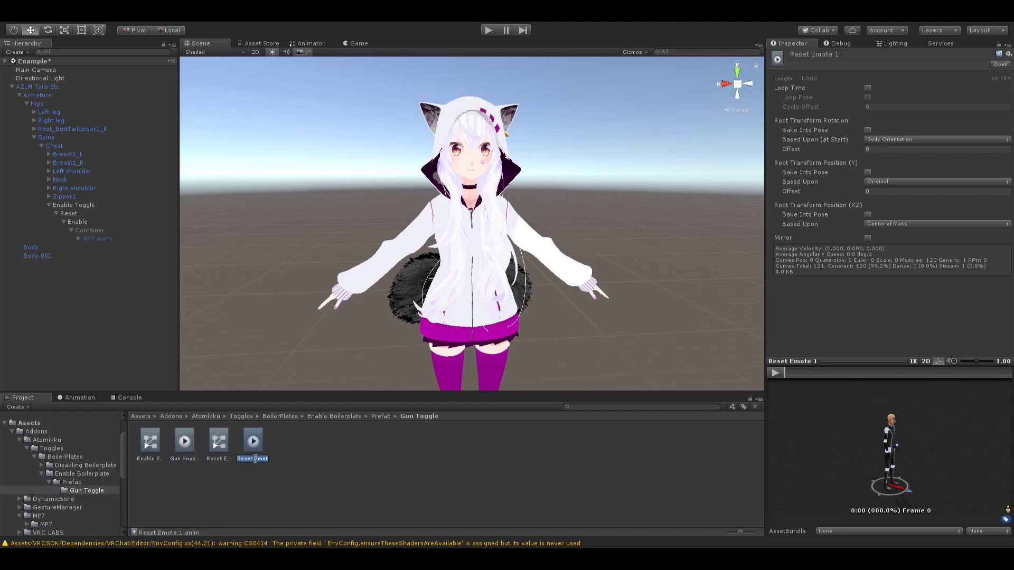
type("Gun Disable")
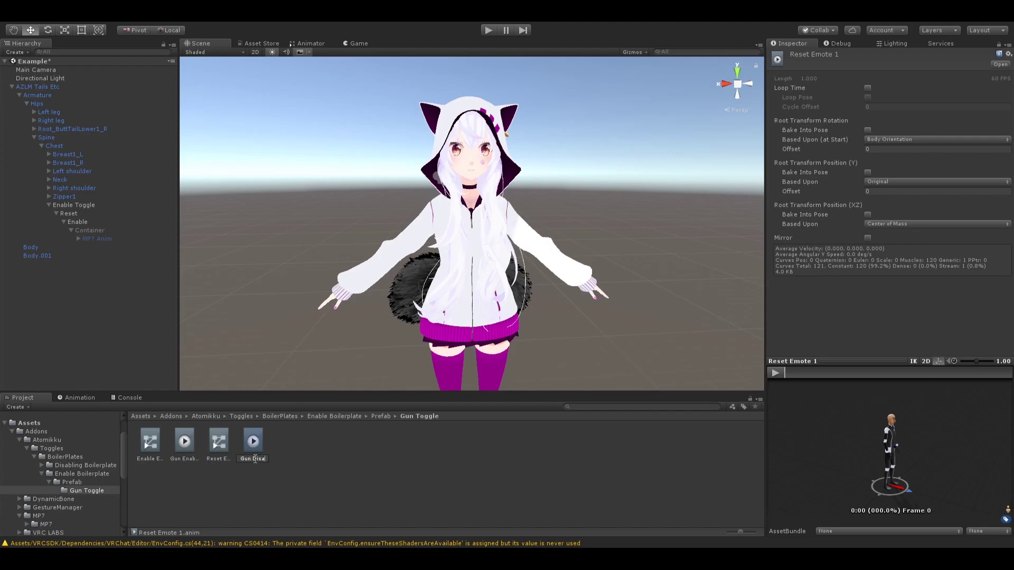
key("Return")
left_click(201, 464)
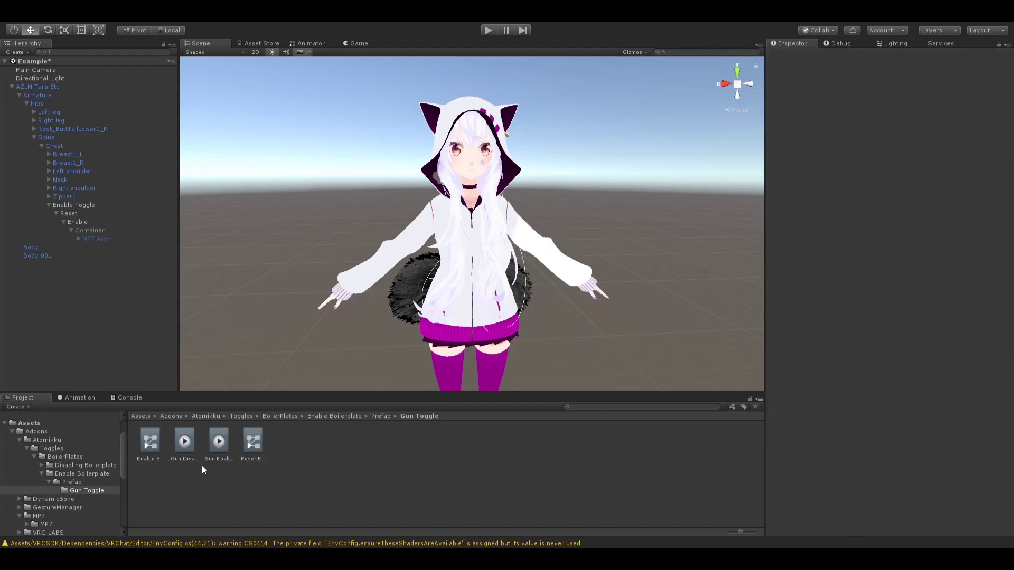
- Replace the Enable Emote state in the copied Enable Emote controller with the Gun Enable animation
left_click(151, 443)
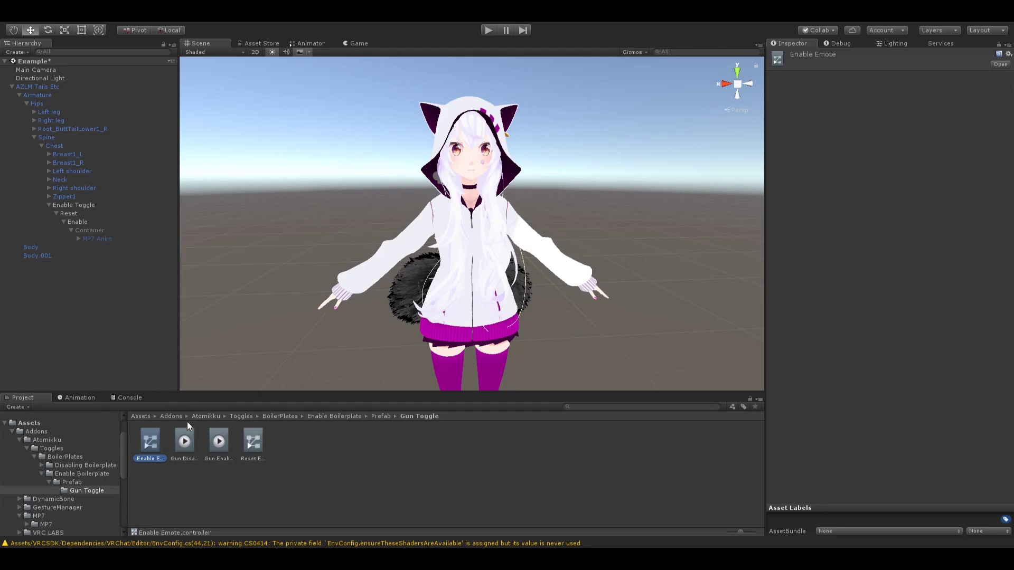
left_click(310, 44)
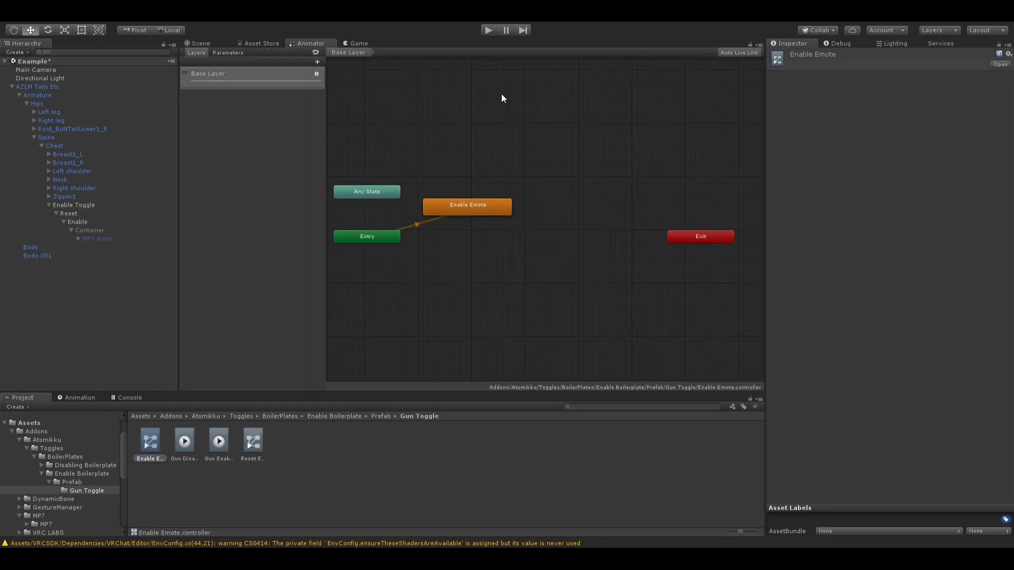
left_click(429, 213)
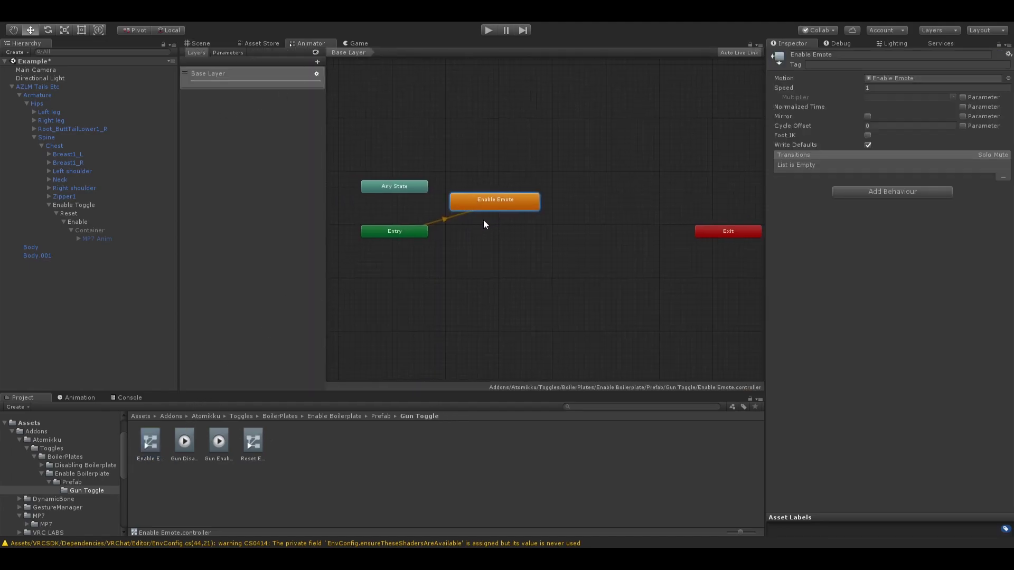
key("Delete")
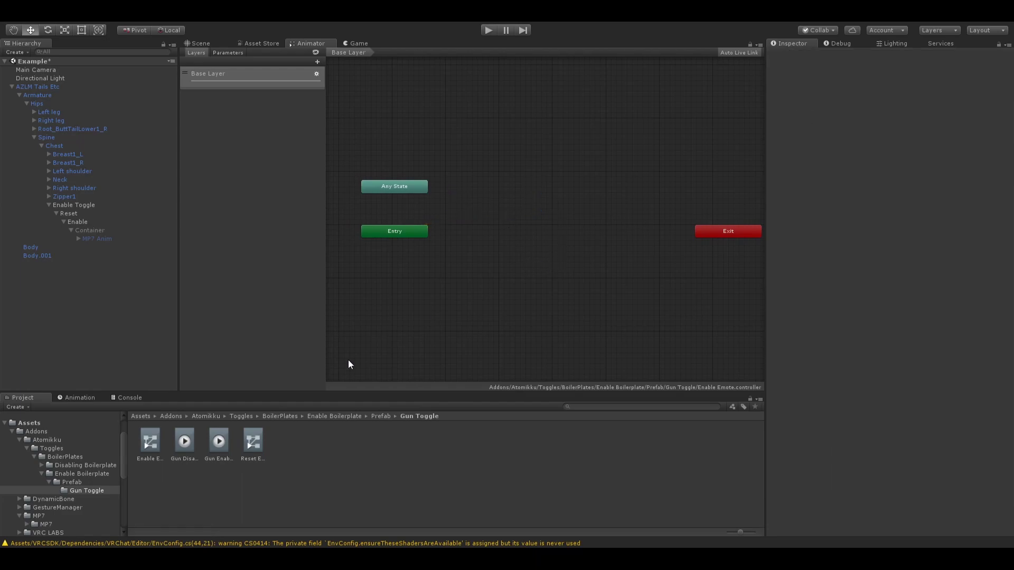
left_click_drag(216, 449, 479, 203)
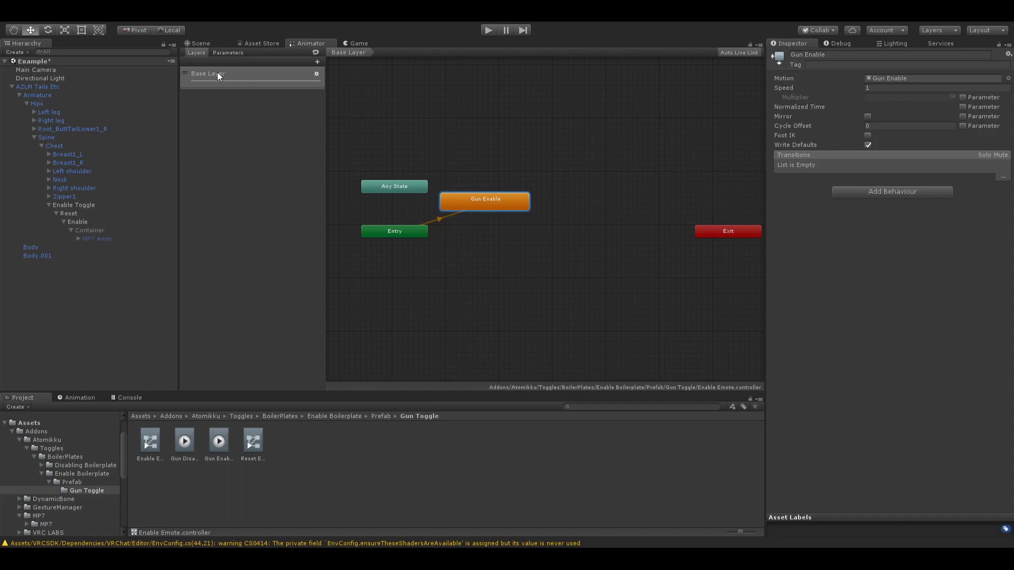
- Replace the Reset Emote state in the copied Reset Emote controller with the Gun Disable animation, and return to the scene view
left_click(255, 457)
left_click(439, 221)
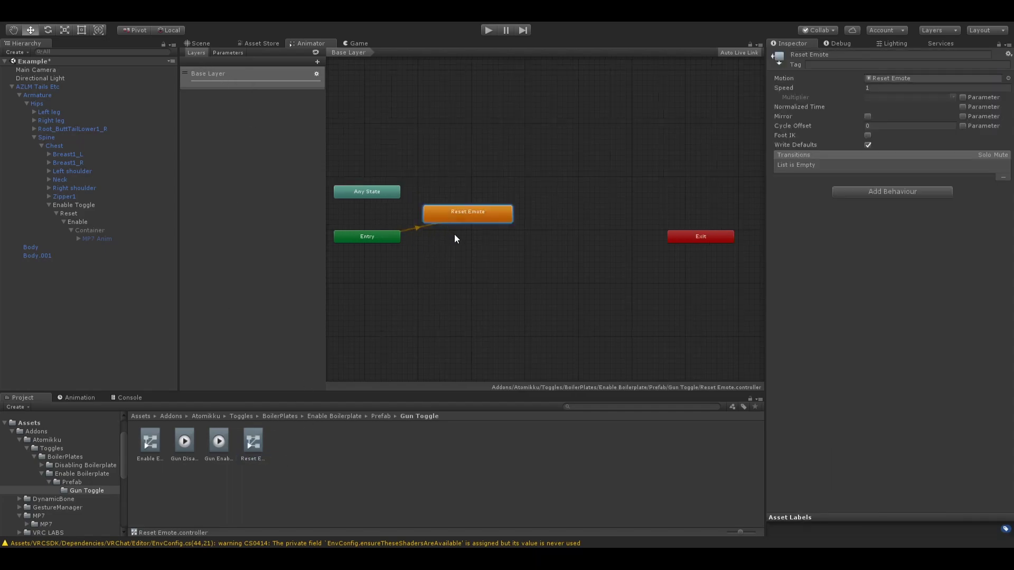
key("Delete")
left_click_drag(401, 229, 436, 206)
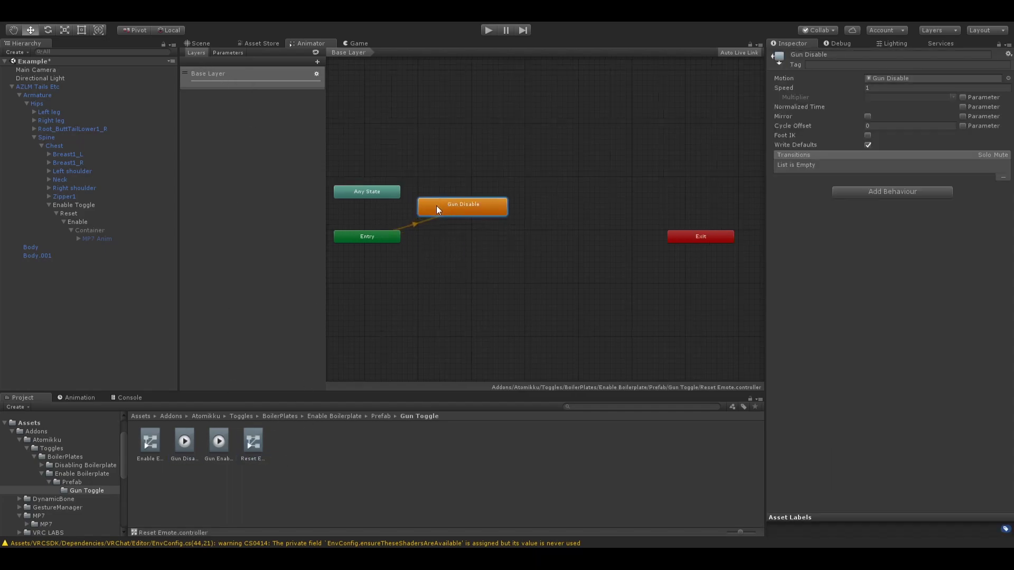
left_click(206, 44)
left_click(316, 525)
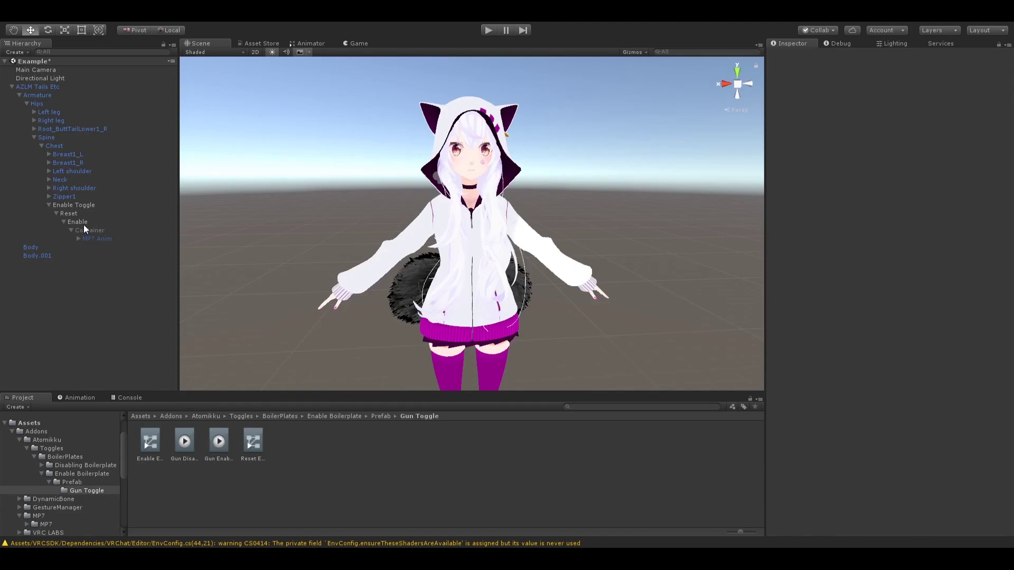
- Copy the Reset object's hierarchy path and paste it over the Empty path of the Behaviour.Enabled property in the Gun Disable animation
left_click(75, 214)
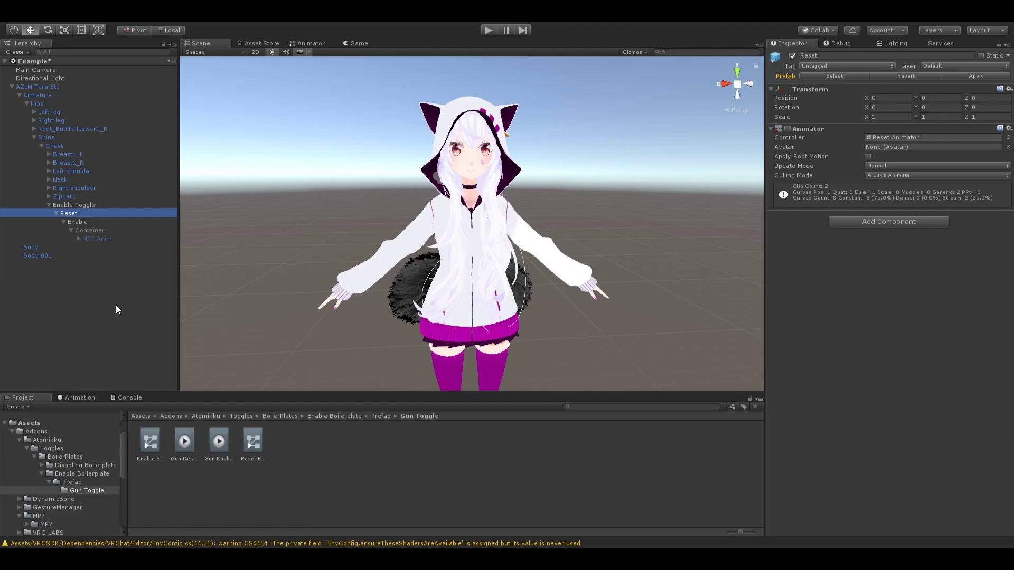
left_click(186, 442)
left_click(78, 397)
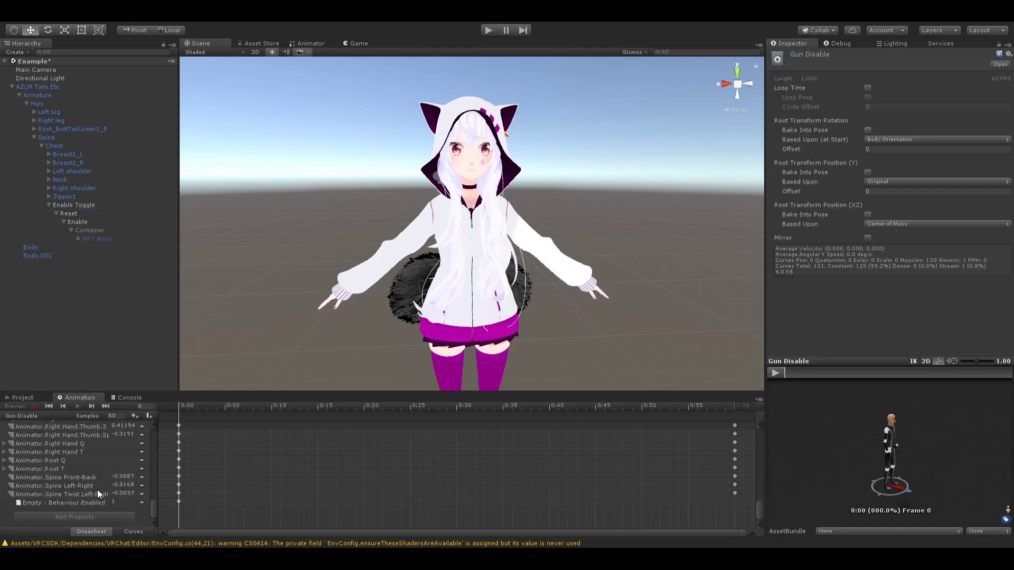
left_click_drag(152, 466, 238, 468)
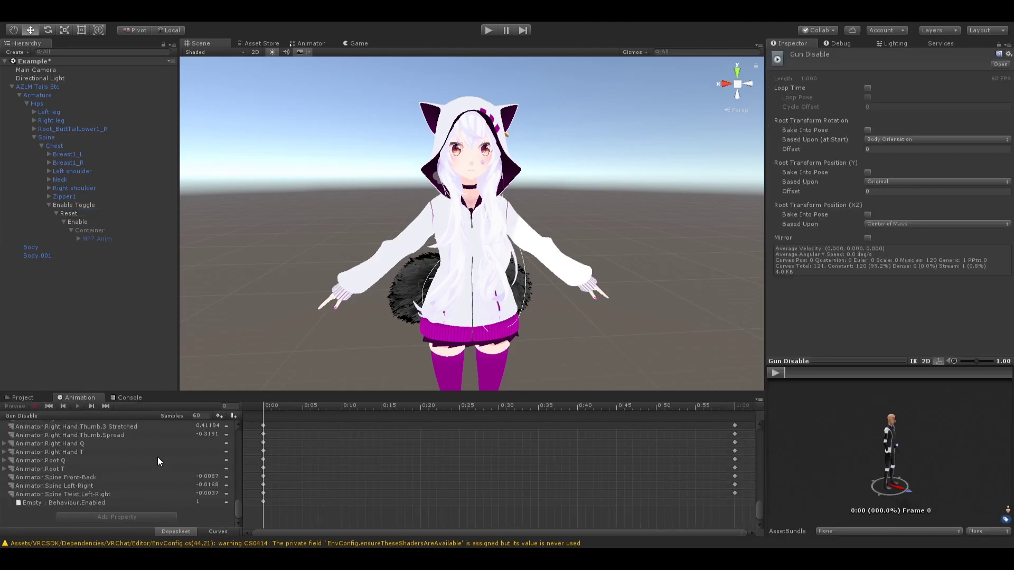
left_click(70, 504)
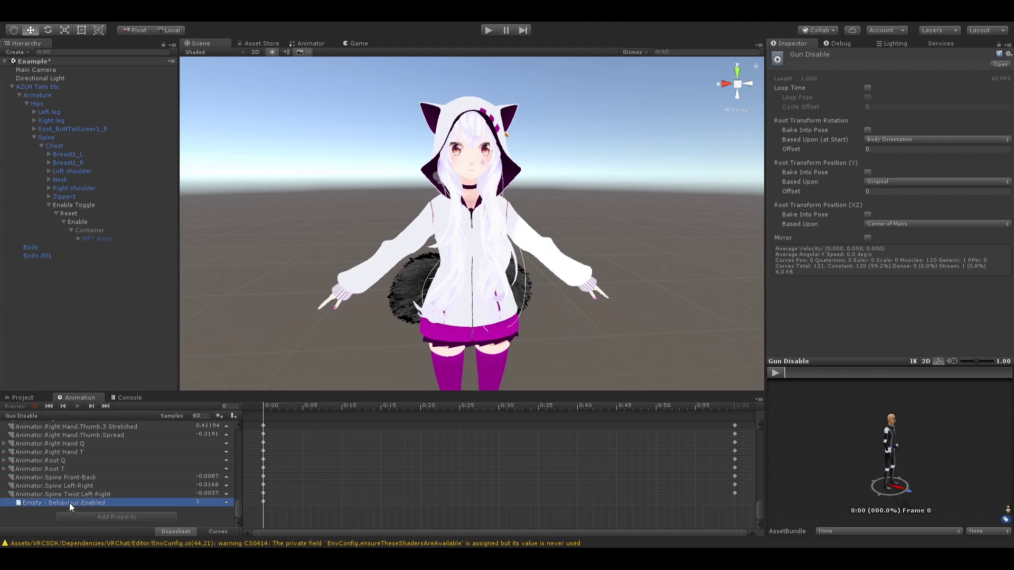
left_click(71, 502)
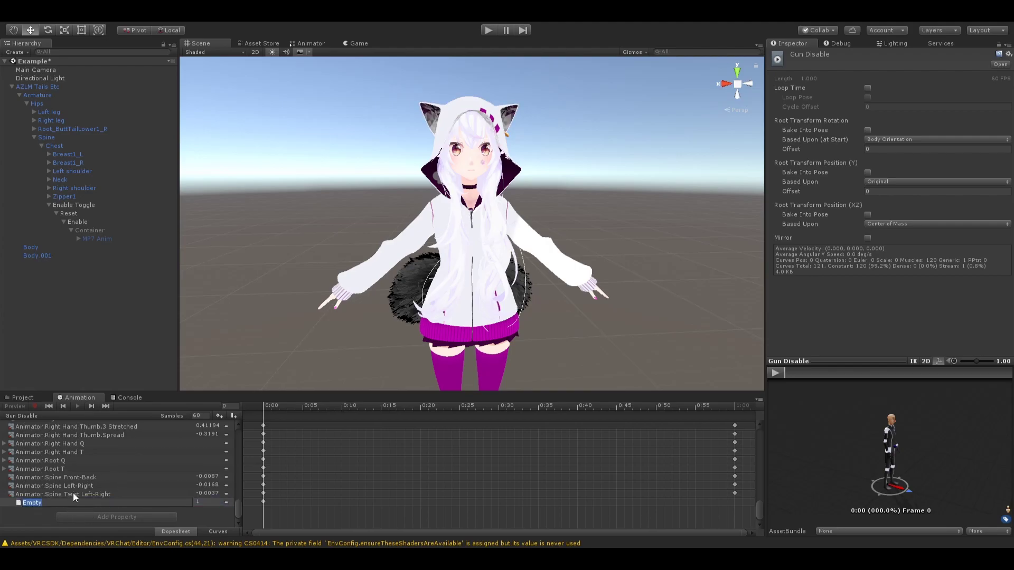
key("ctrl+v")
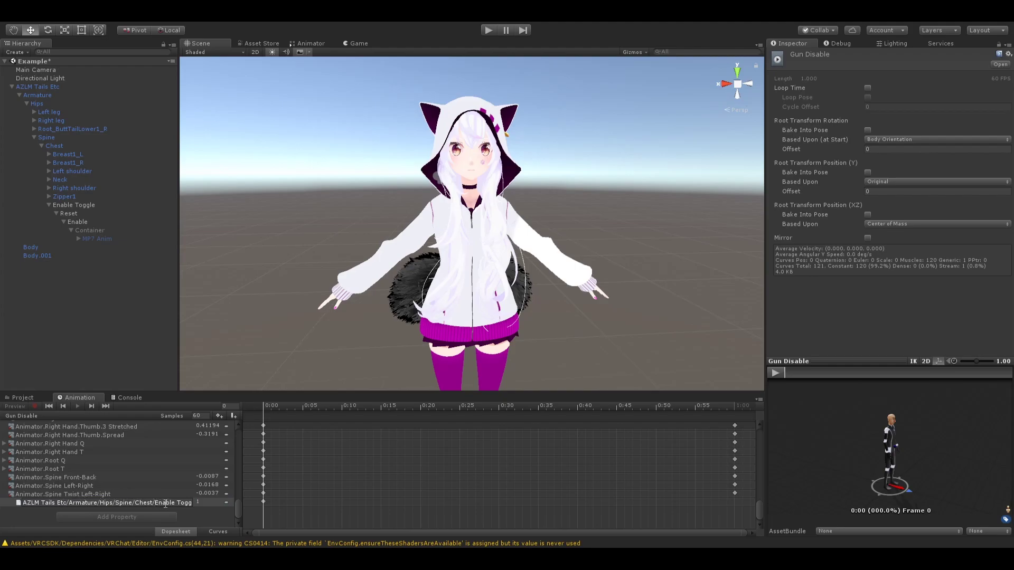
- Remove the leading "AZLM Tails Etc/" from the Gun Disable property path so it reads Armature/Hips/Spine/Chest/Enable Toggle/Reset
left_click_drag(166, 503, 196, 505)
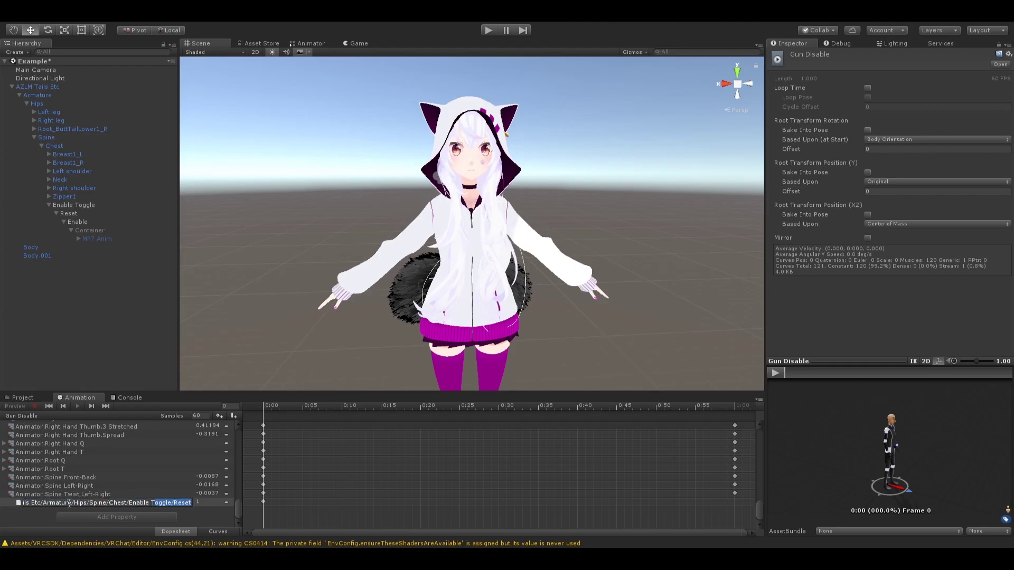
left_click_drag(78, 503, 2, 505)
left_click(70, 502)
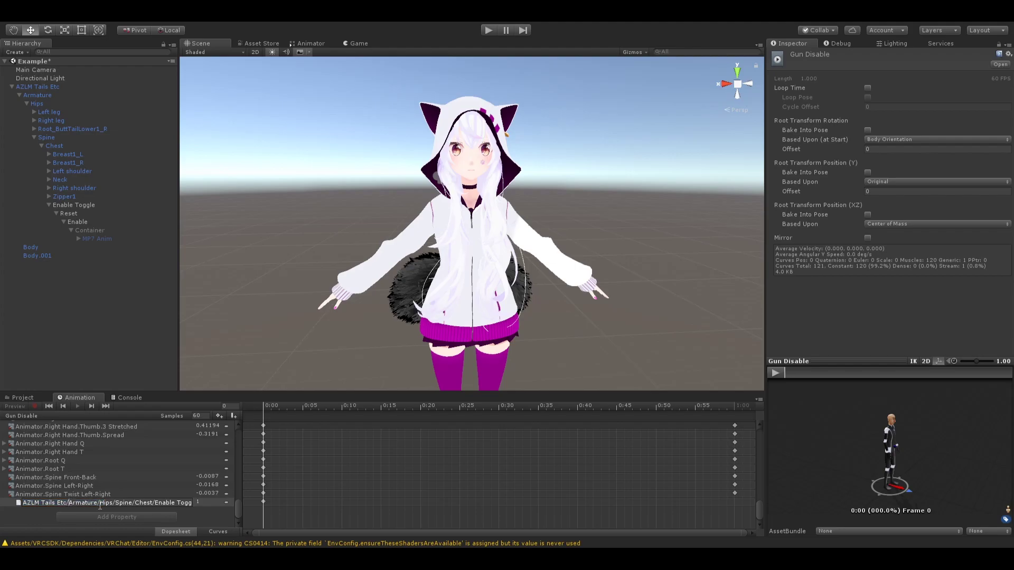
key("BackSpace")
key("BackSpace")
key("BackSpace")
key("BackSpace")
key("BackSpace")
key("BackSpace")
key("BackSpace")
key("BackSpace")
key("BackSpace")
key("BackSpace")
key("BackSpace")
key("BackSpace")
key("BackSpace")
key("BackSpace")
key("BackSpace")
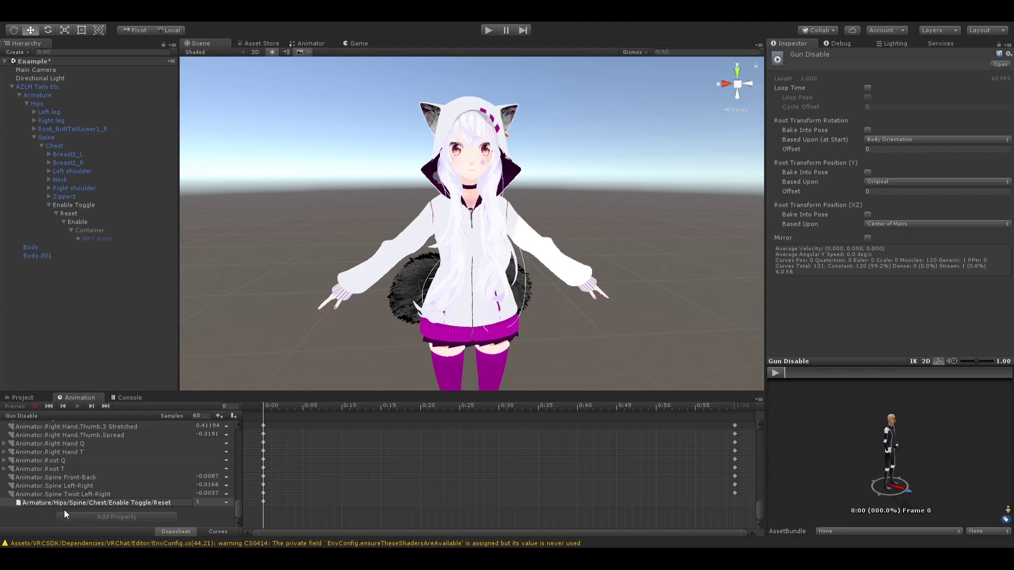
key("Return")
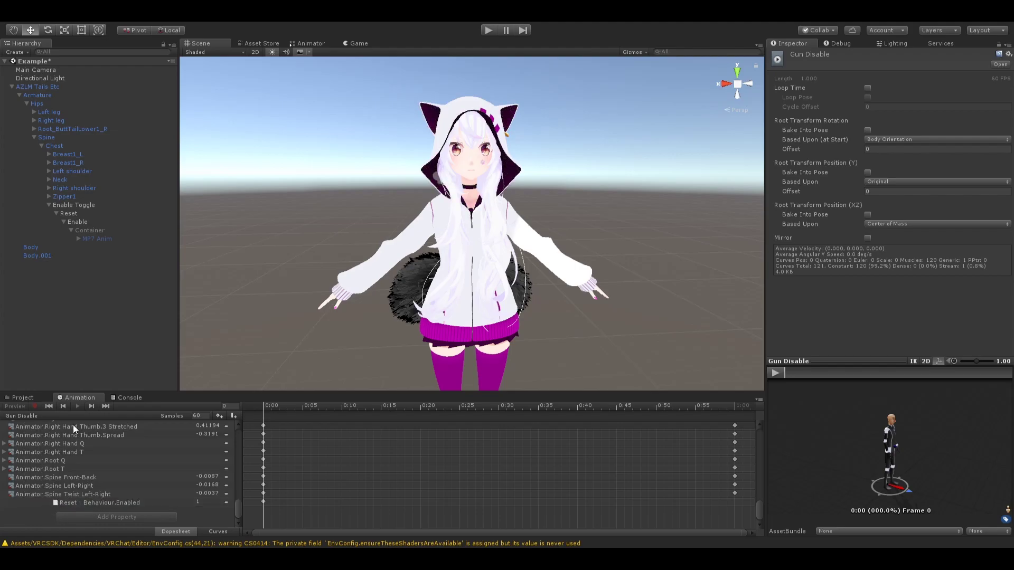
- Copy the Enable object's hierarchy path and paste it over the Empty path of the Behaviour.Enabled property in the Gun Enable animation
left_click(20, 399)
left_click(78, 223)
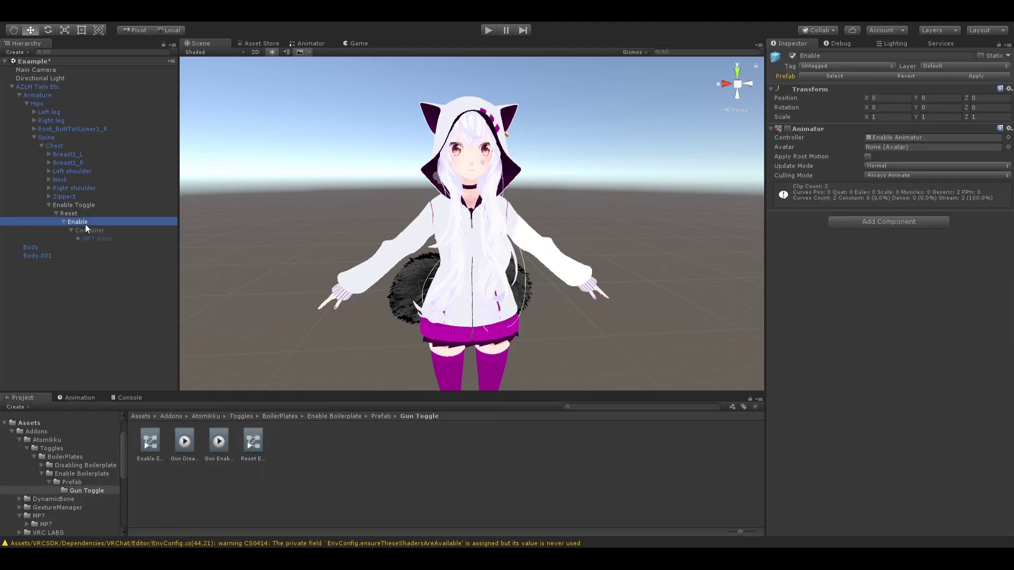
left_click(216, 443)
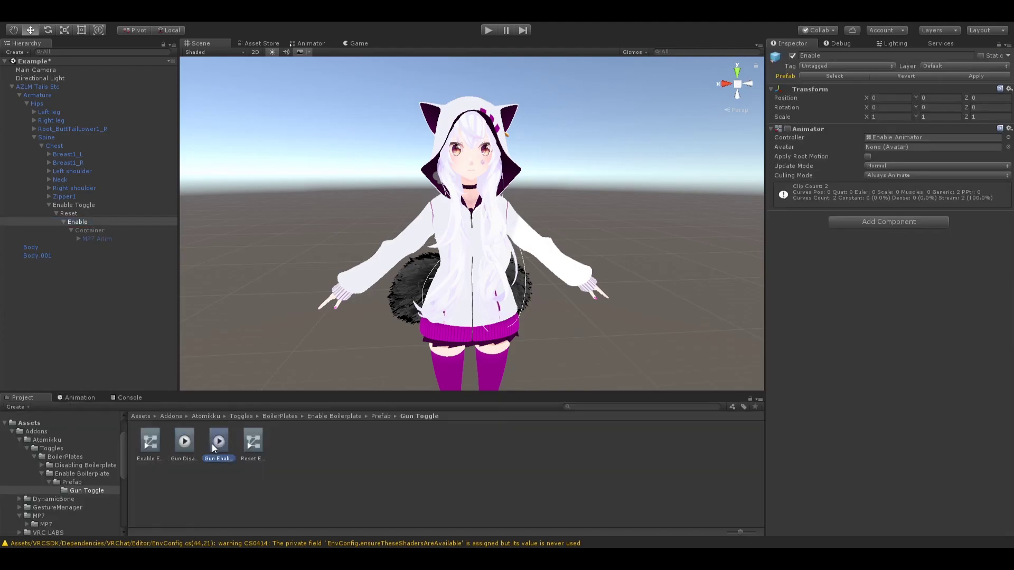
left_click(80, 398)
left_click(62, 500)
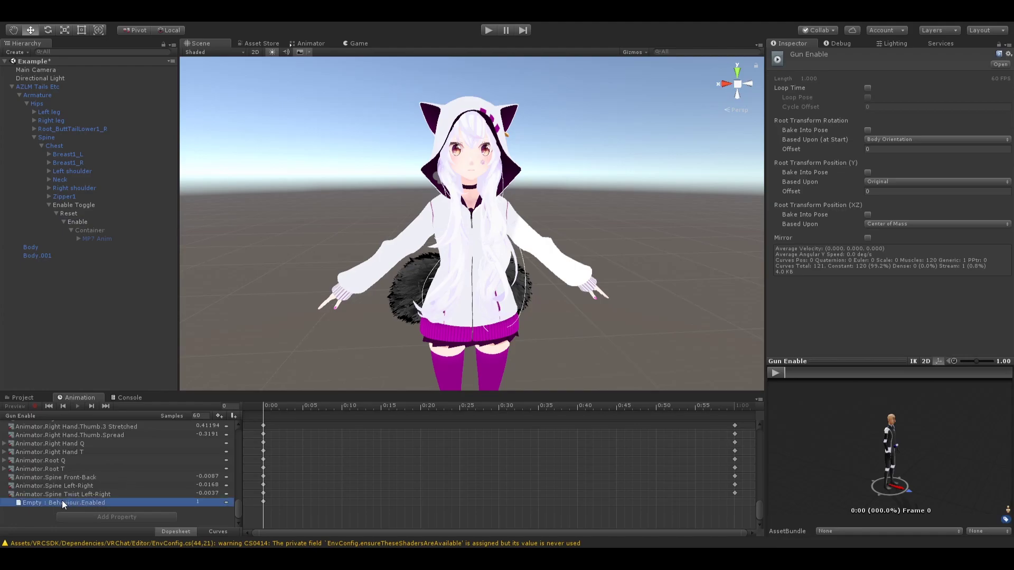
left_click(59, 500)
key("ctrl+v")
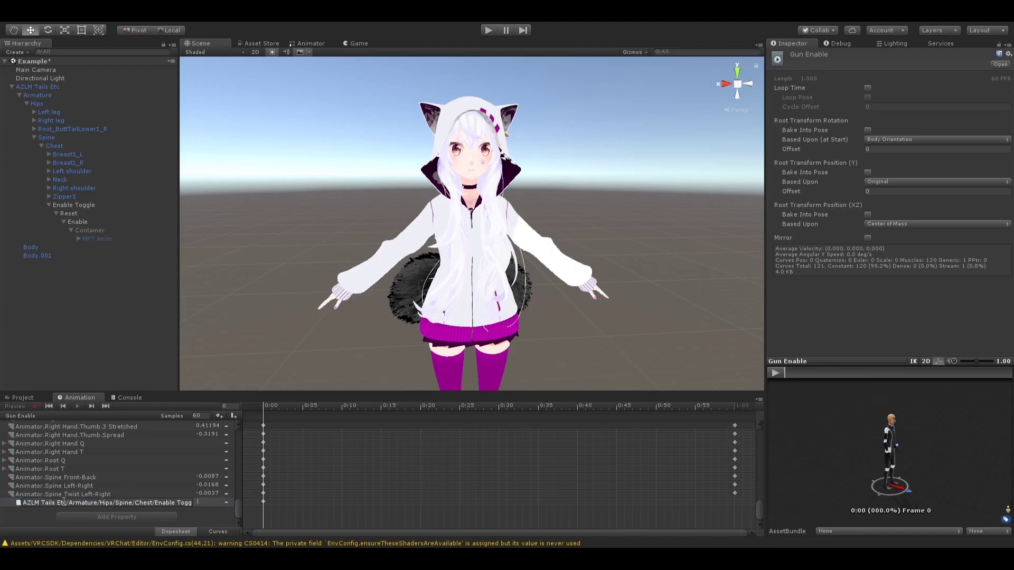
- Remove the leading "AZLM Tails Etc/" from the Gun Enable property path so it starts at Armature
left_click(70, 503)
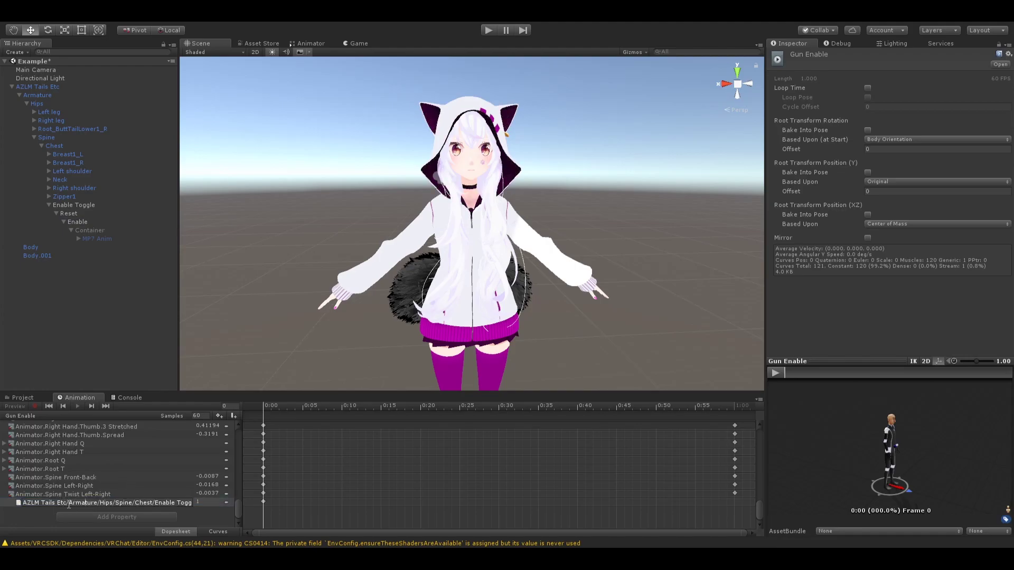
key("BackSpace")
key("BackSpace")
key("BackSpace")
key("BackSpace")
key("BackSpace")
key("BackSpace")
key("BackSpace")
key("BackSpace")
key("BackSpace")
key("BackSpace")
key("BackSpace")
key("BackSpace")
key("BackSpace")
key("BackSpace")
key("BackSpace")
key("Return")
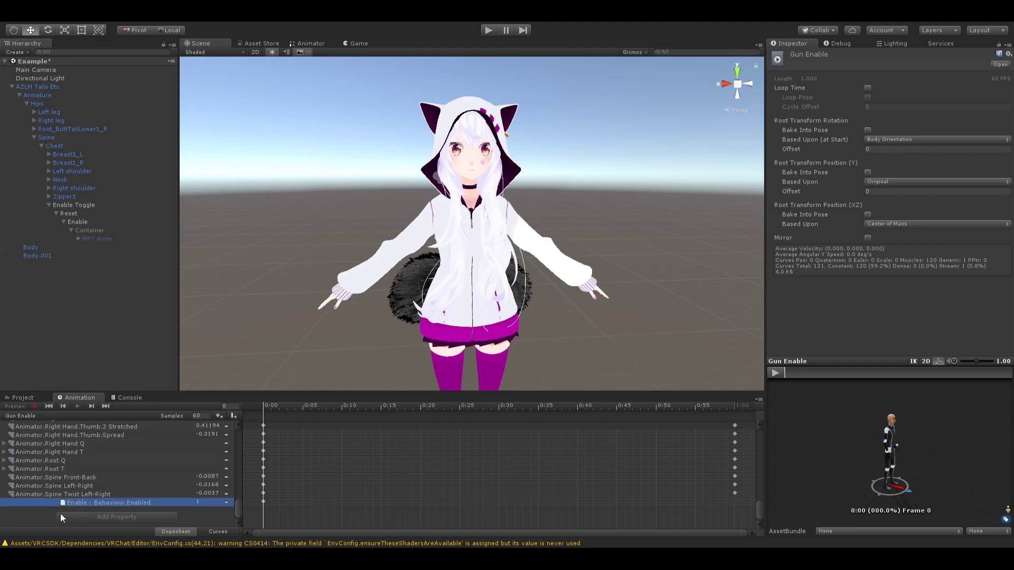
- Go back to the Gun Toggle folder's assets and collapse the AZLM Tails Etc object in the scene hierarchy
left_click(23, 398)
left_click(212, 471)
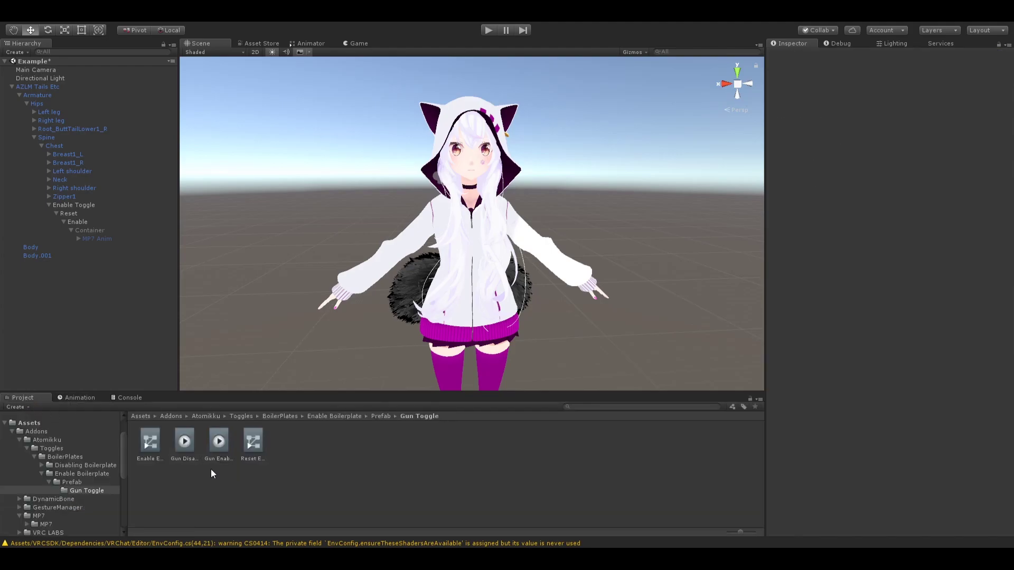
left_click(11, 87)
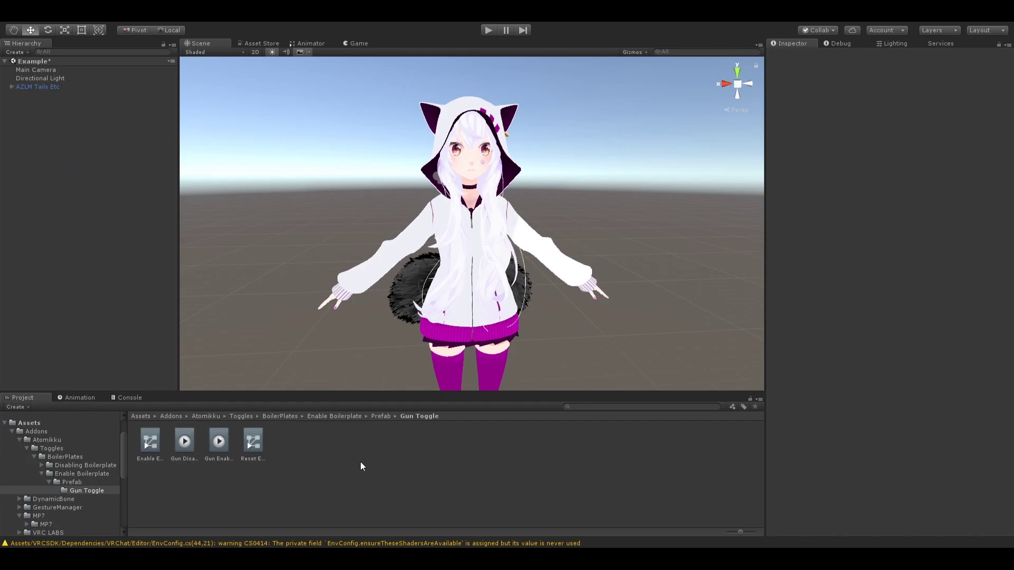
left_click(360, 462)
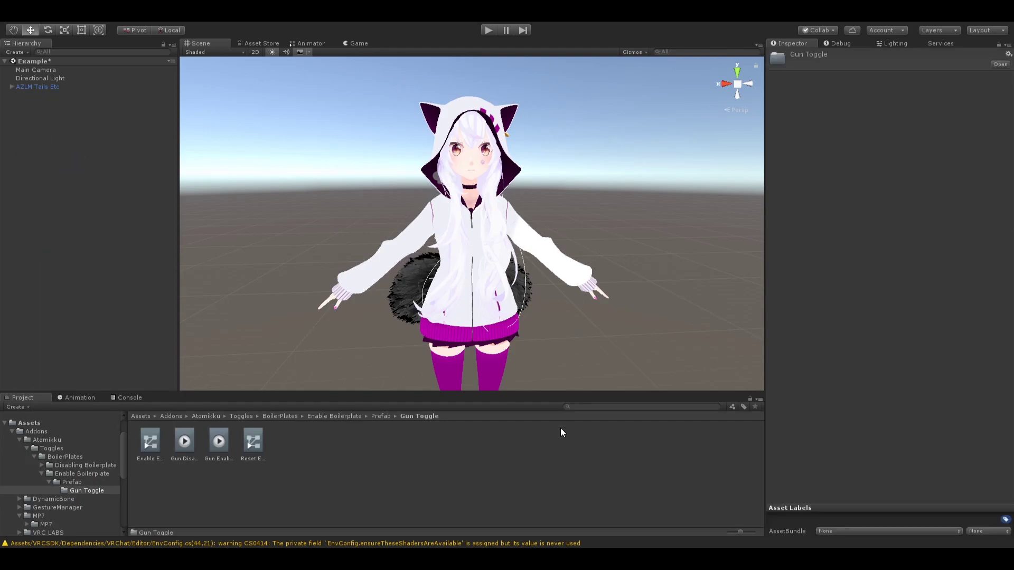
- Create an Animator Override Controller named AZLM in the Gun Toggle folder
left_click(557, 452)
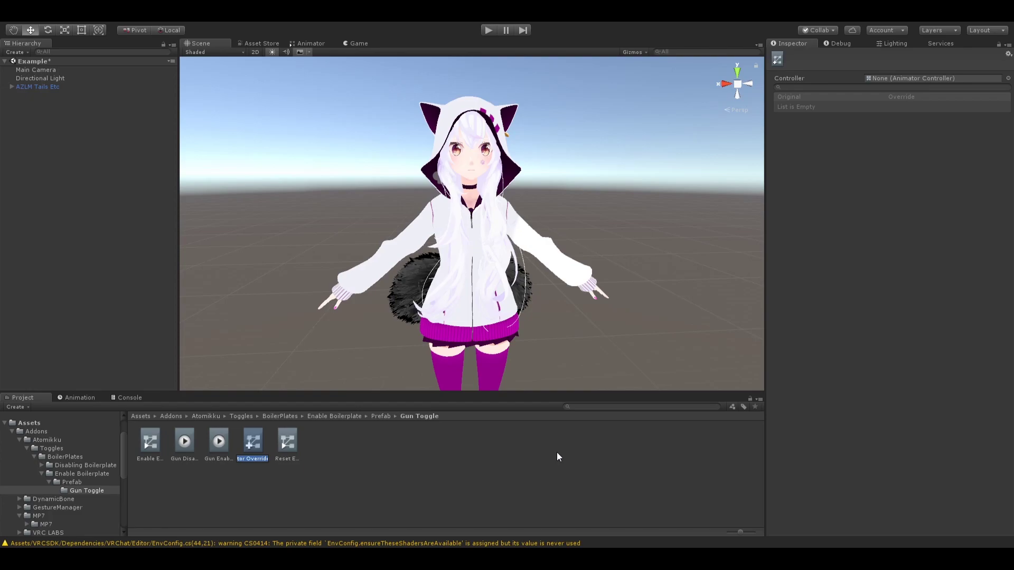
type("AZLM")
key("Return")
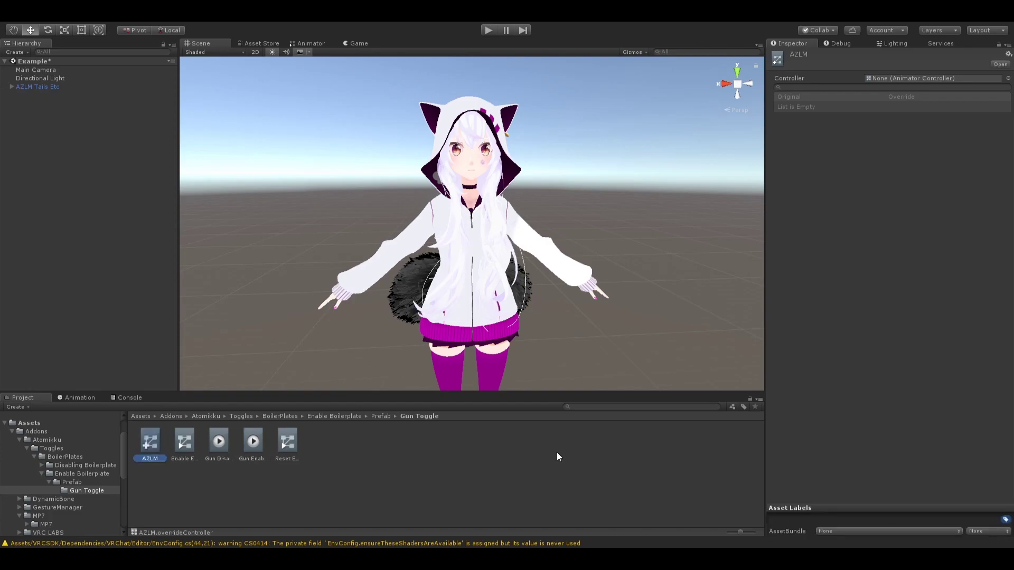
- Base the AZLM override on AvatarControllerTemplate, assigning Gun Enable to EMOTE1 and Gun Disable to EMOTE5
left_click(1006, 78)
double_click(536, 269)
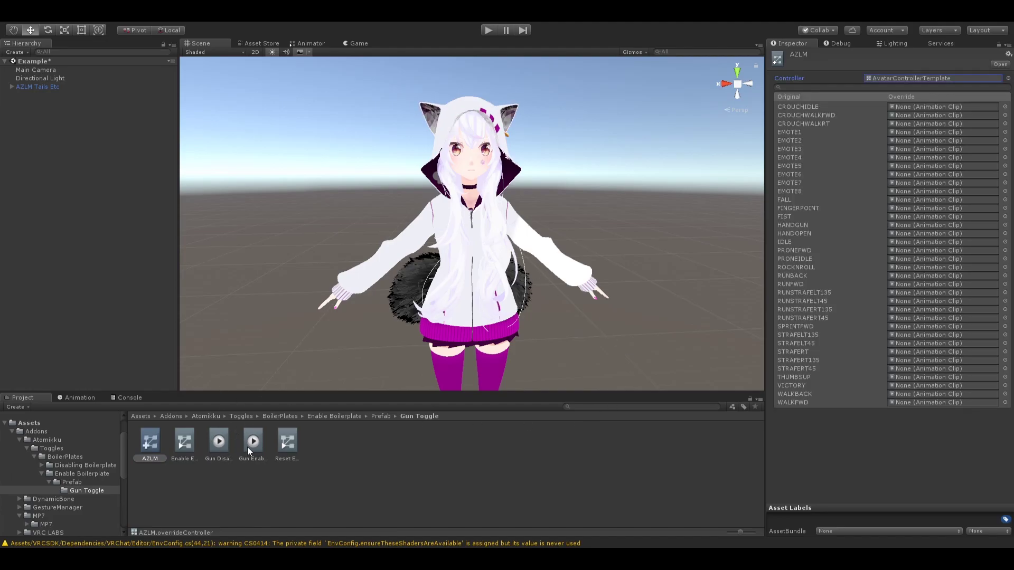
left_click_drag(251, 443, 901, 134)
left_click_drag(243, 438, 912, 166)
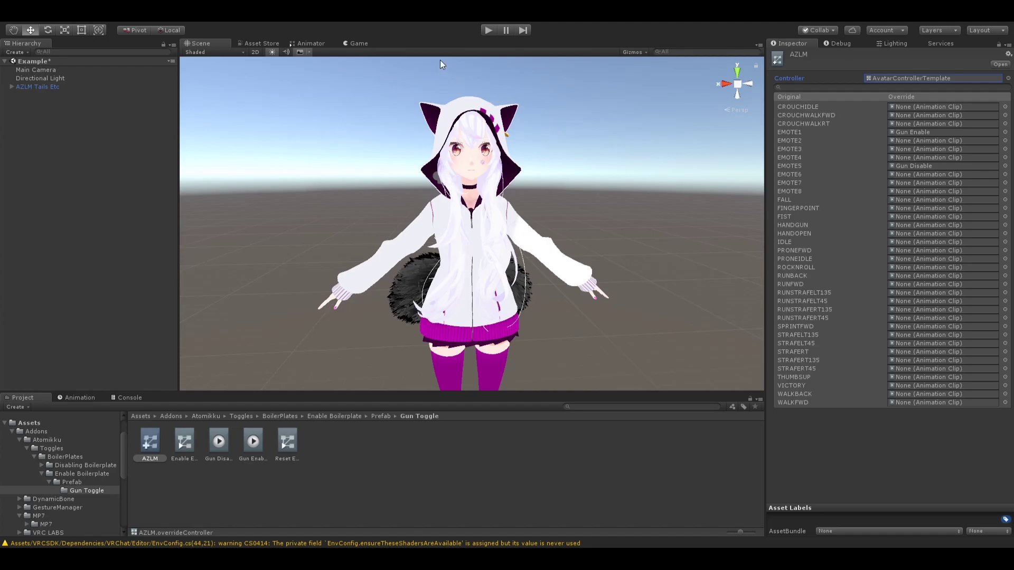
- Assign the AZLM override controller to Custom Standing Anims and Custom Sitting Anims in the avatar descriptor of AZLM Tails Etc
left_click(40, 86)
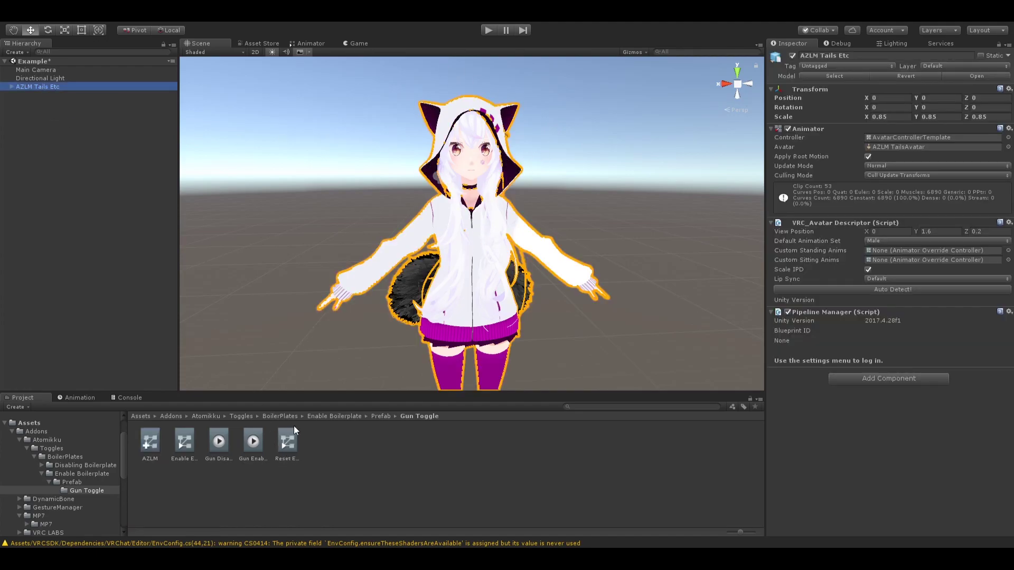
left_click(182, 438)
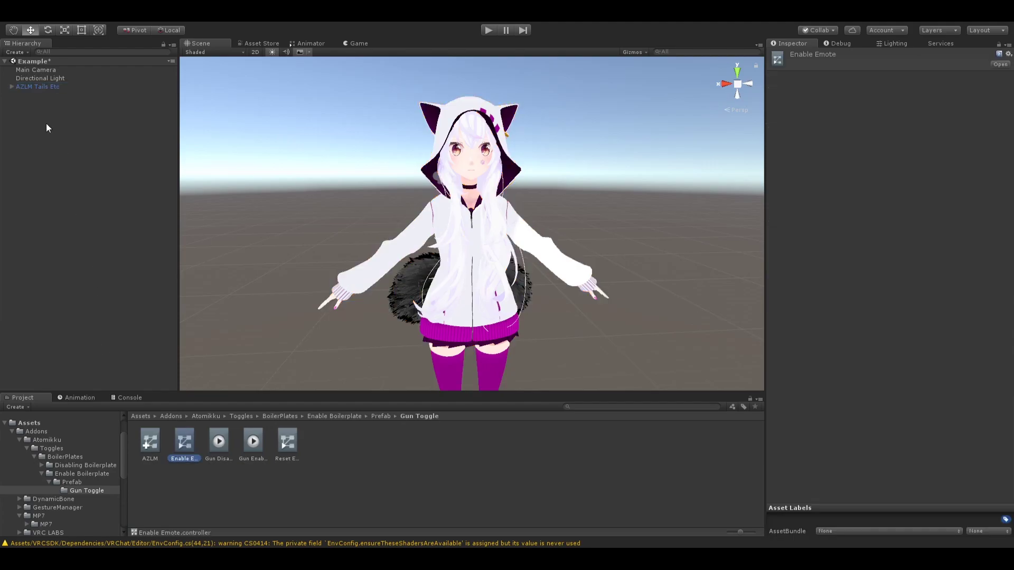
left_click(32, 87)
left_click_drag(185, 440, 885, 251)
left_click_drag(152, 447, 896, 272)
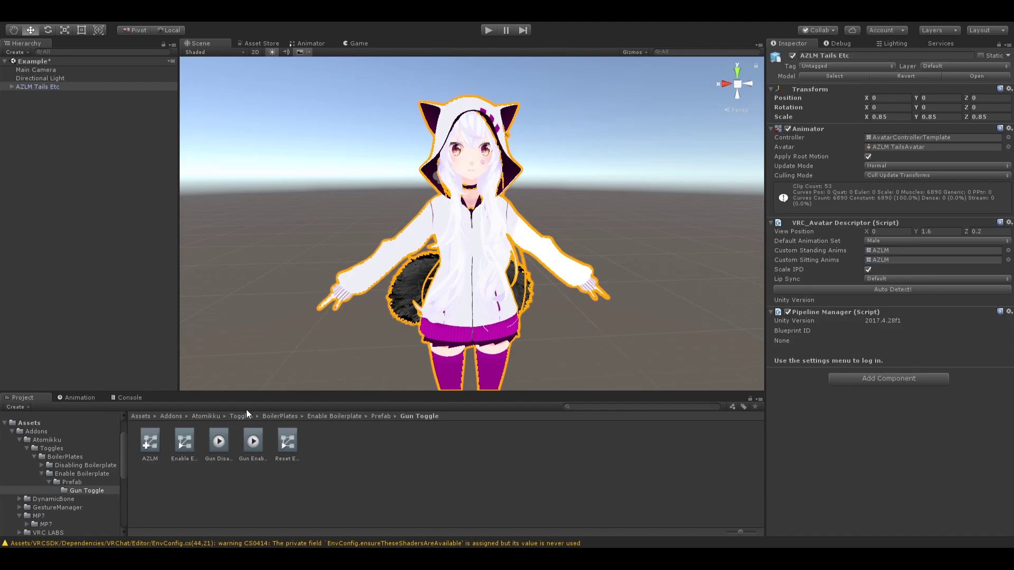
- Add the GestureManager prefab from the Addons/GestureManager folder to the Example scene
left_click(170, 417)
double_click(219, 446)
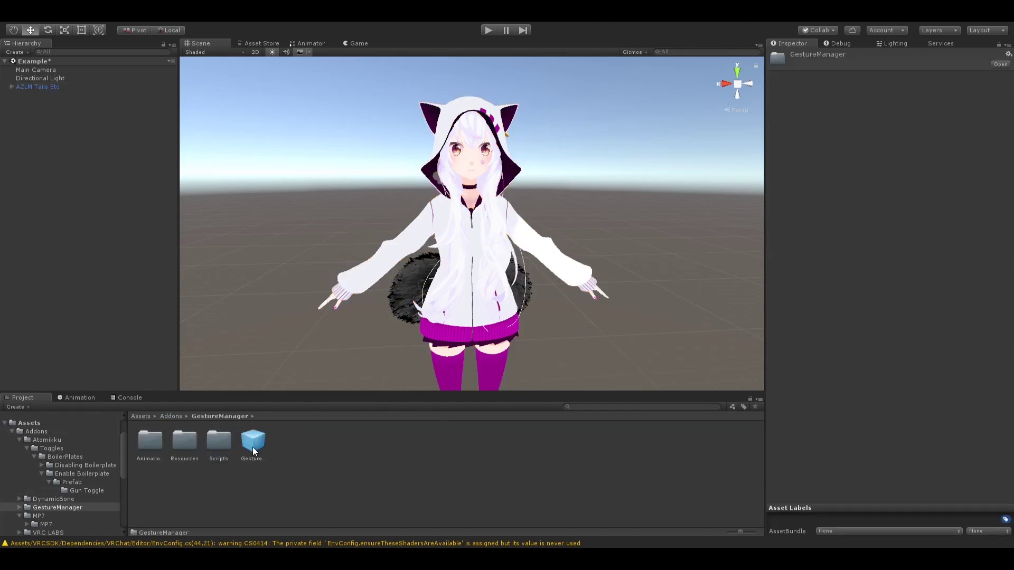
left_click_drag(255, 449, 59, 262)
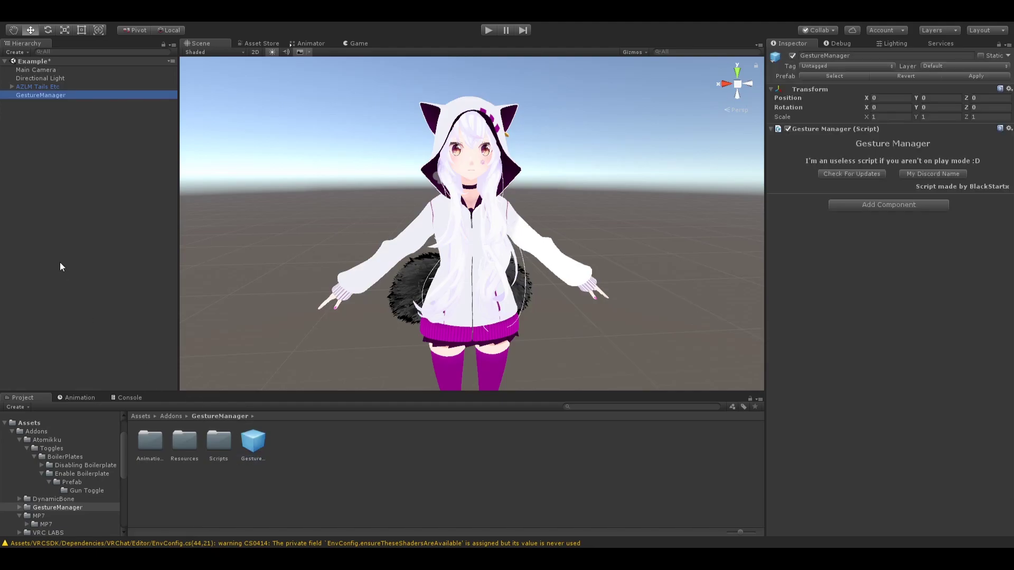
- Enter play mode, show the avatar in the Scene view and select the GestureManager object
key("Up")
left_click(490, 31)
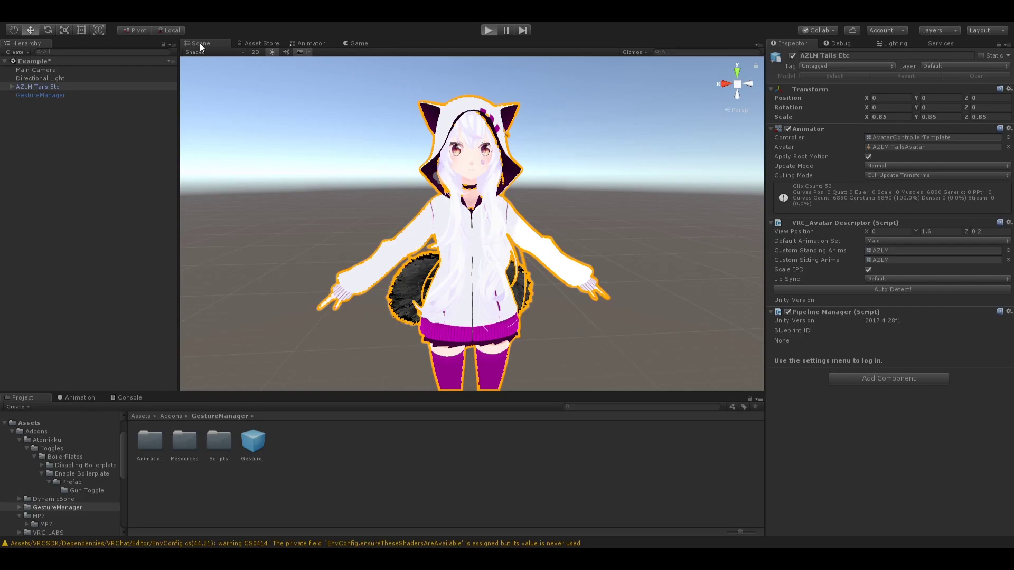
middle_click_drag(473, 230, 475, 108)
middle_click_drag(498, 259, 499, 229)
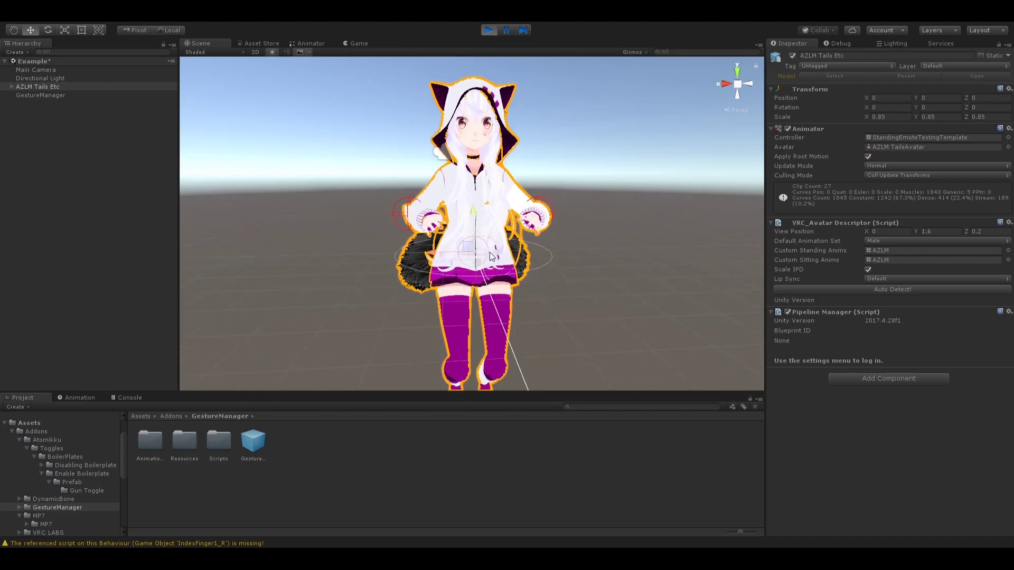
left_click(66, 98)
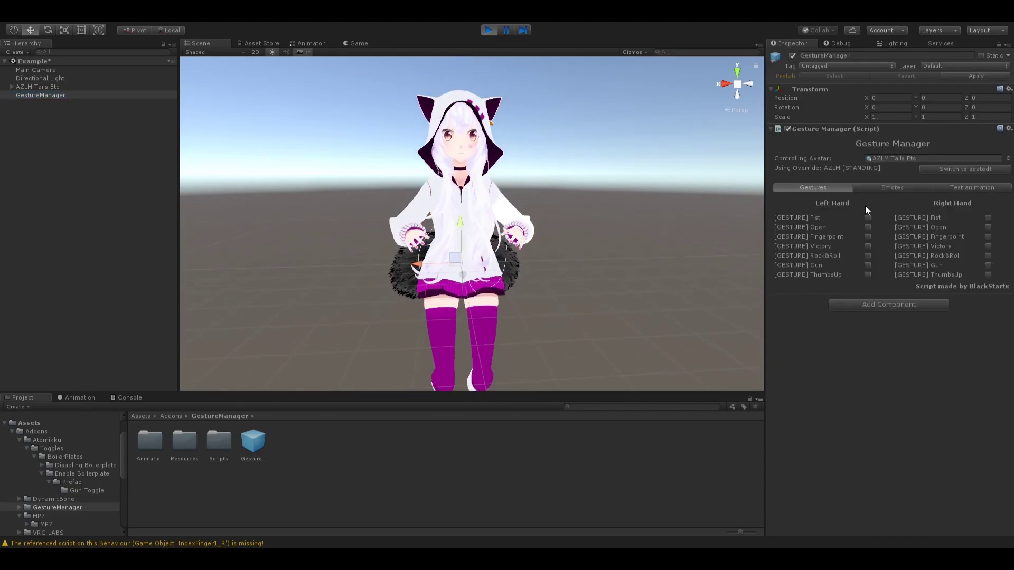
left_click(35, 95)
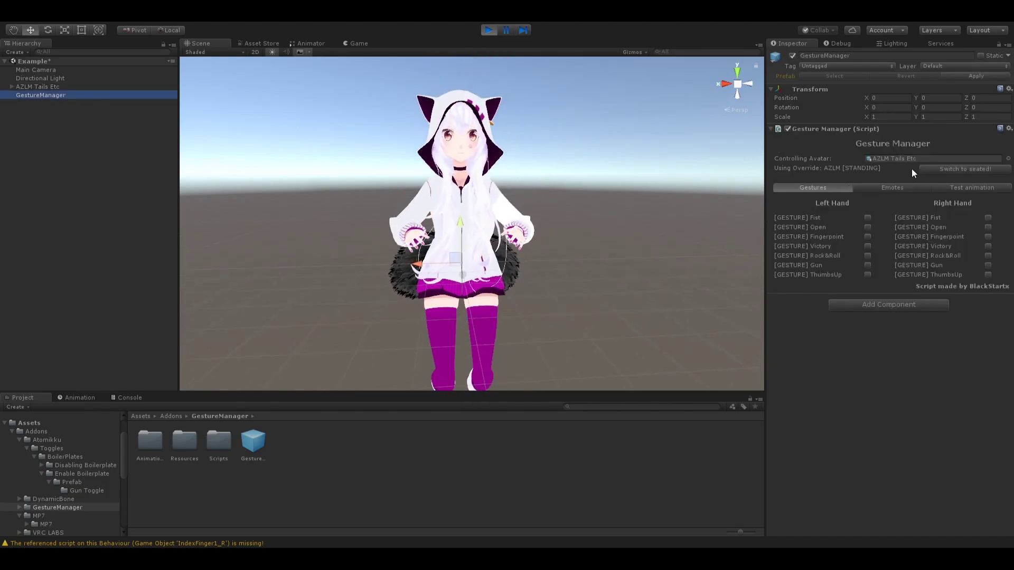
- Play the Gun Enable emote from the Gesture Manager's emotes to test the gun on the avatar's back
left_click(893, 189)
middle_click_drag(567, 187, 642, 229)
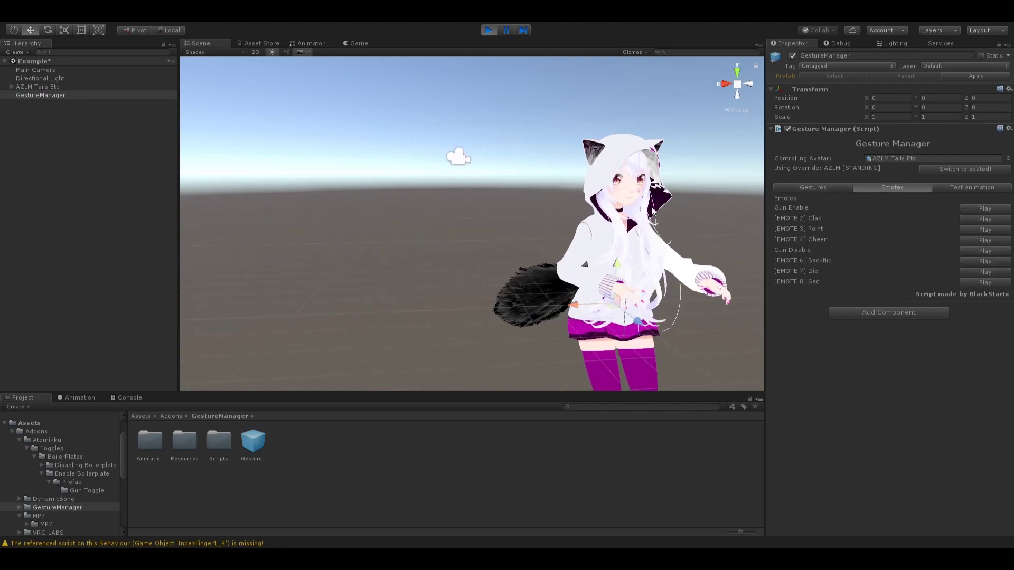
right_click_drag(444, 211, 582, 208)
middle_click_drag(582, 208, 685, 203)
left_click(981, 208)
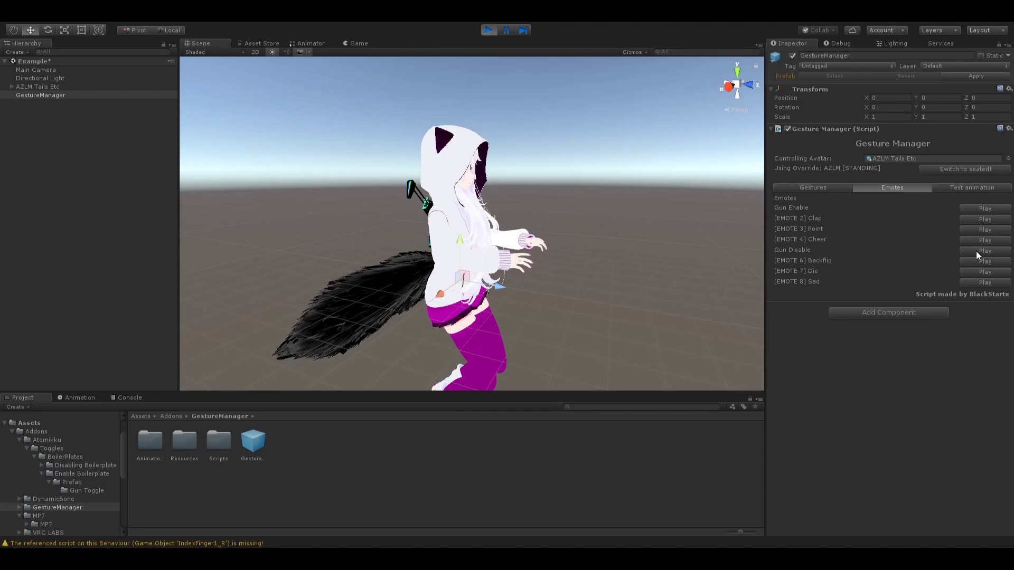
mouse_move(560, 222)
left_mouse_down("alt")
mouse_move(538, 210)
mouse_move(650, 208)
mouse_move(546, 216)
left_mouse_up("alt")
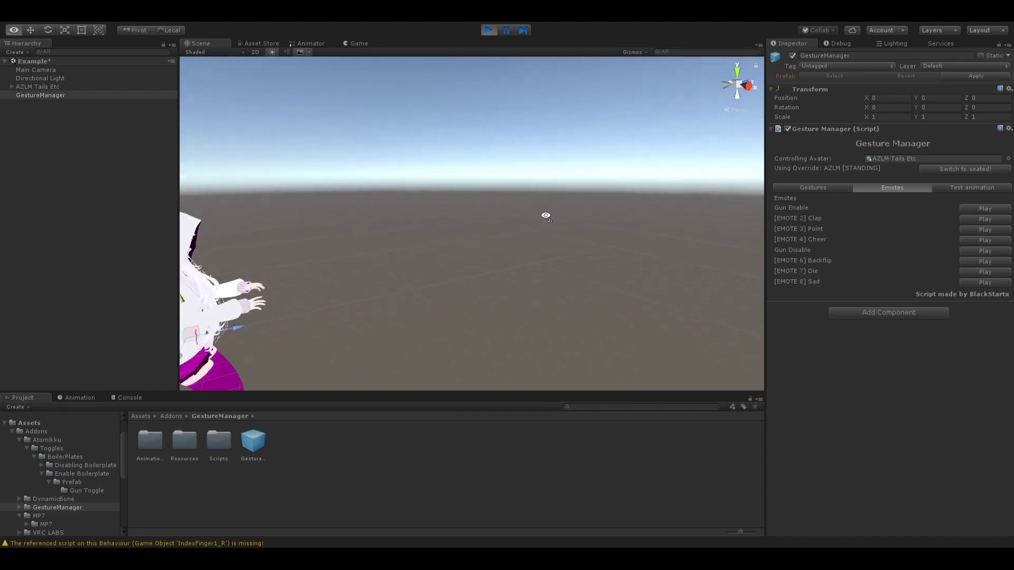
right_click_drag(545, 216, 317, 221)
middle_click_drag(558, 204, 416, 153)
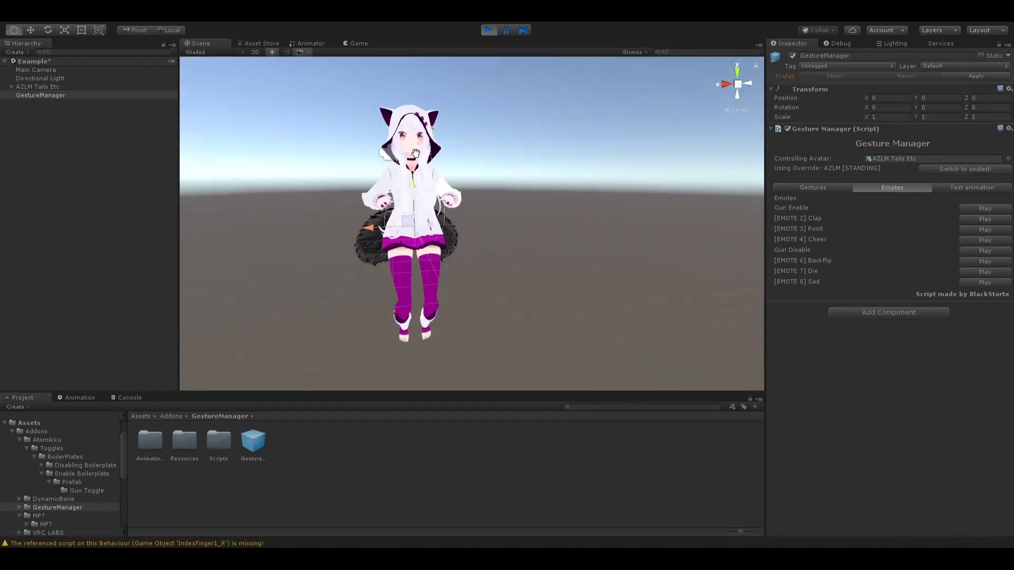
scroll(556, 198, "up", 8)
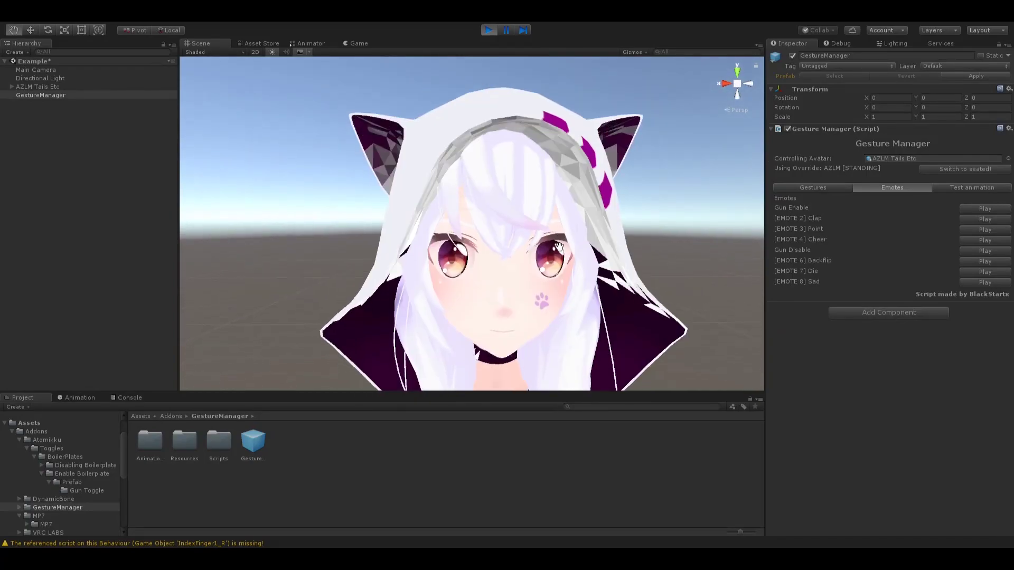
scroll(559, 246, "down", 8)
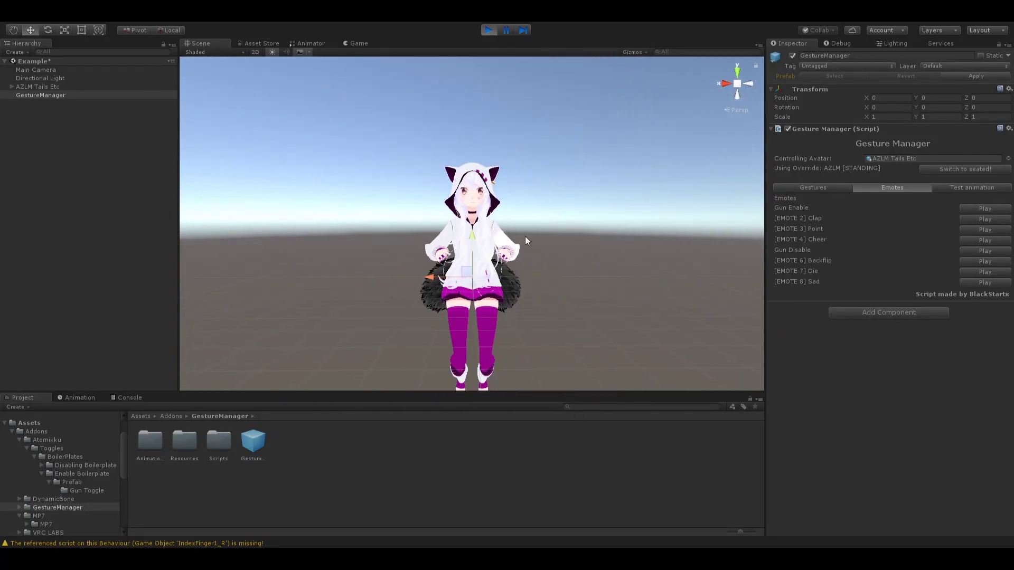